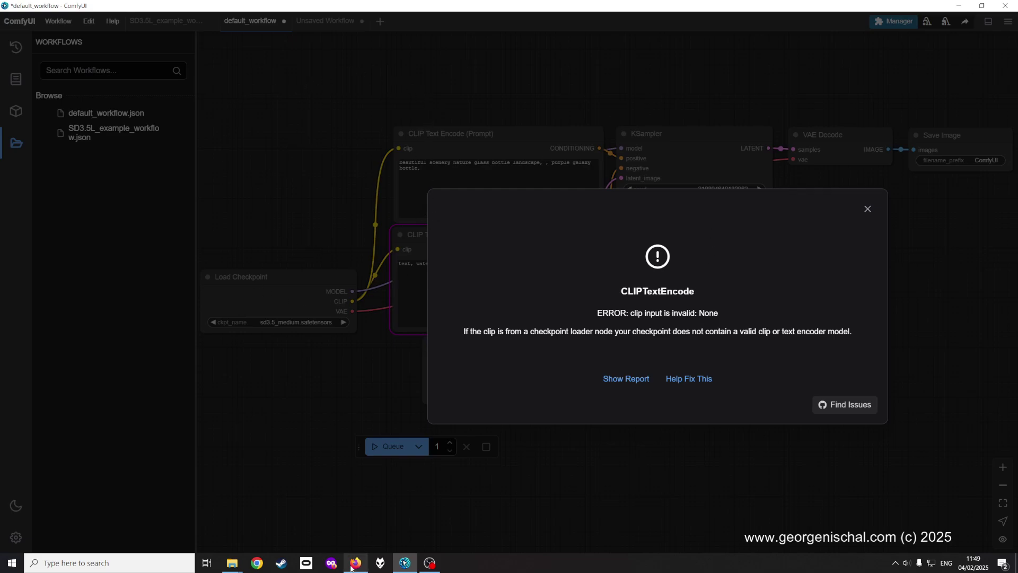
Look at the ComfyUI download page in the browser, then return to ComfyUI.
{"action": "left_click", "coordinate": [373, 514]}
{"action": "left_click", "coordinate": [546, 12]}
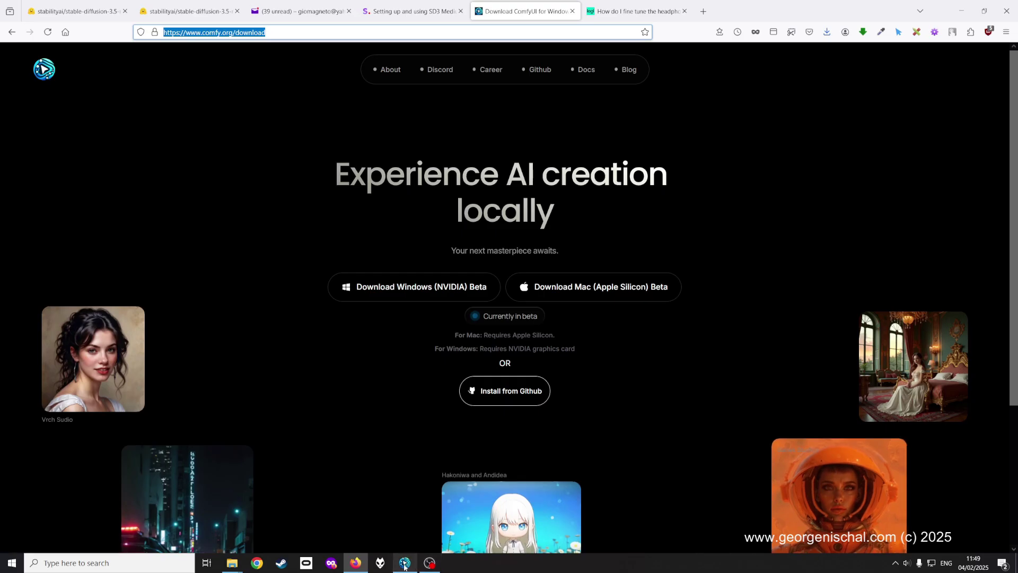
{"action": "mouse_move", "coordinate": [404, 562]}
{"action": "left_click", "coordinate": [405, 497]}
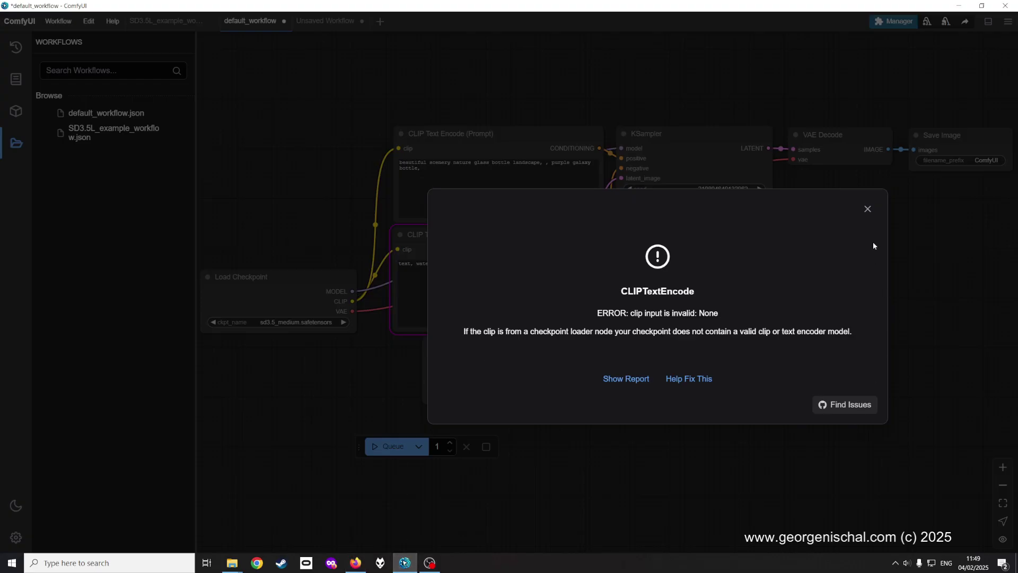
Dismiss the CLIPTextEncode error, switch to v1-5-pruned-emaonly-fp16.safetensors, and queue the workflow.
{"action": "left_click", "coordinate": [866, 209]}
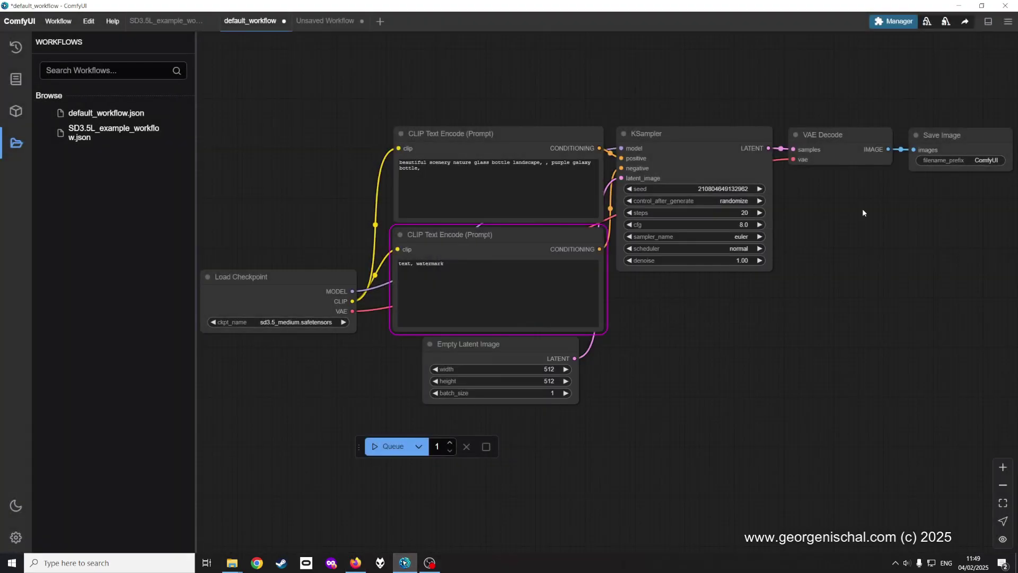
{"action": "left_click", "coordinate": [300, 322]}
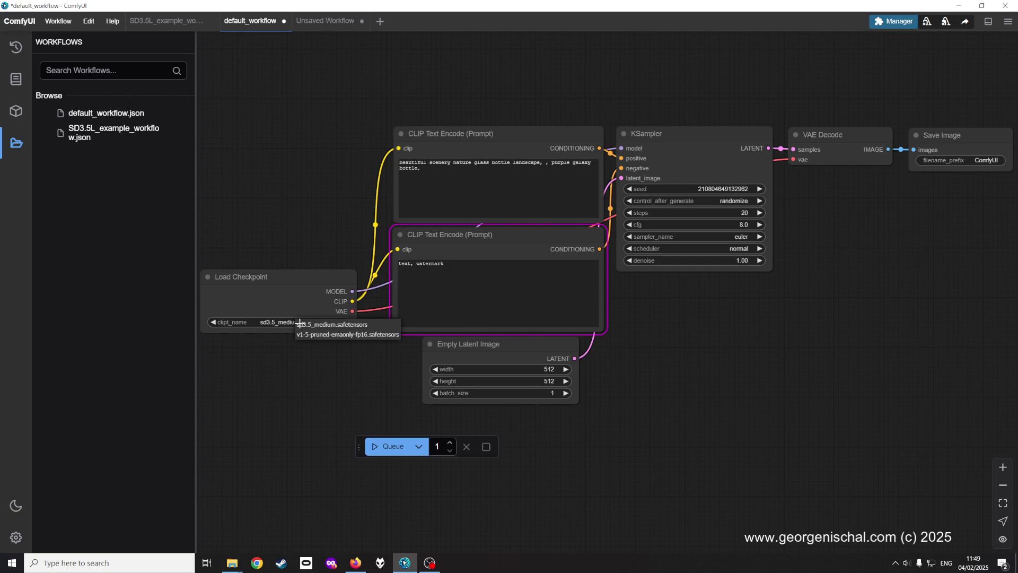
{"action": "left_click", "coordinate": [344, 334]}
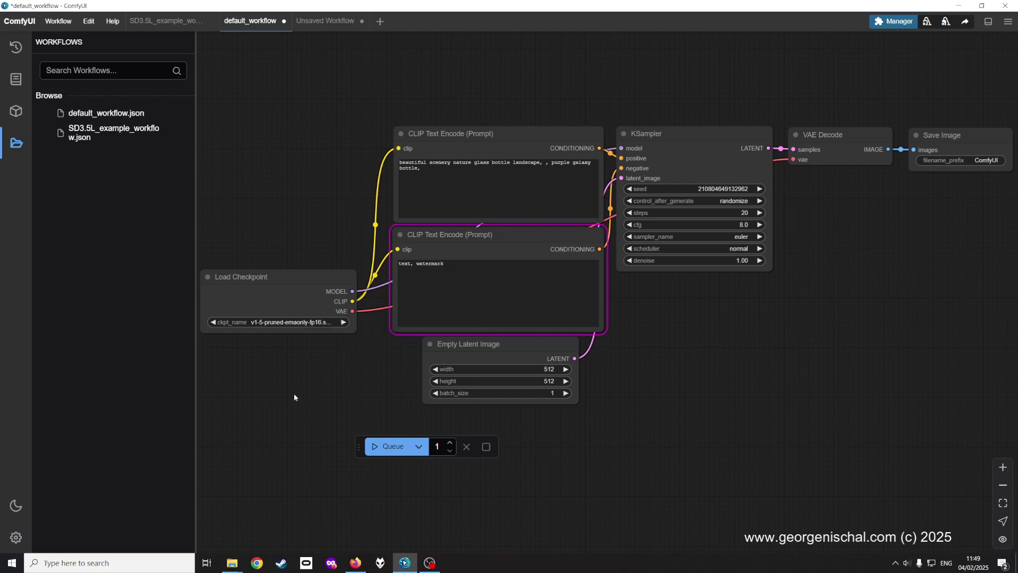
{"action": "left_click_drag", "start_coordinate": [296, 391], "coordinate": [308, 396]}
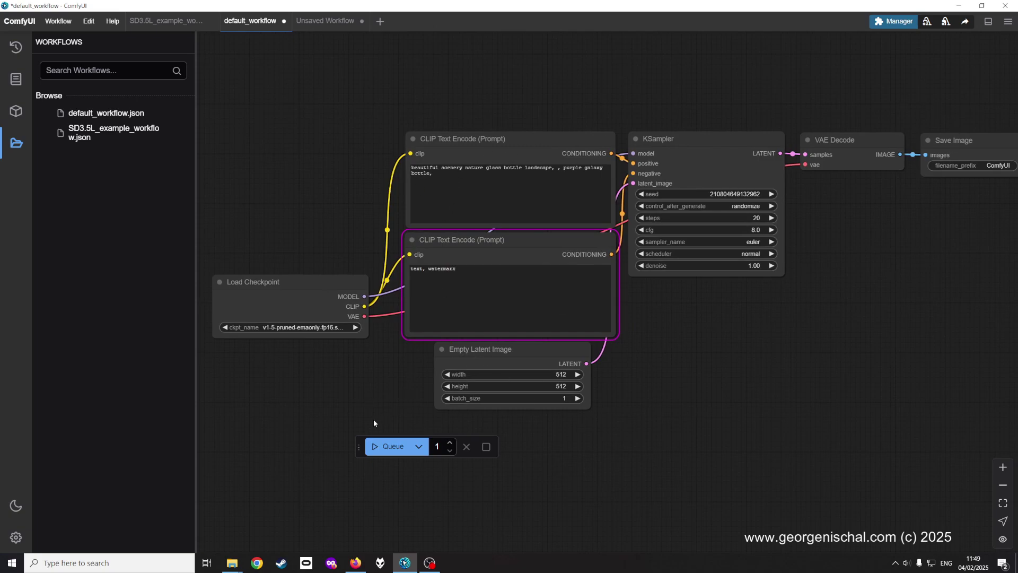
{"action": "left_click", "coordinate": [390, 446]}
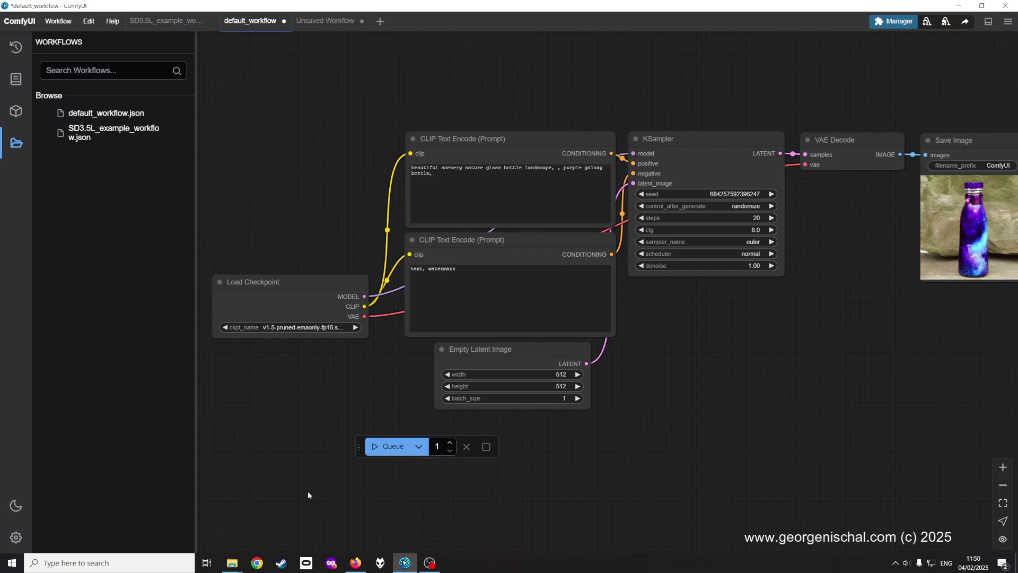
Browse the stable-diffusion-3.5-medium files on Hugging Face and open its text_encoder folder.
{"action": "left_click", "coordinate": [355, 561]}
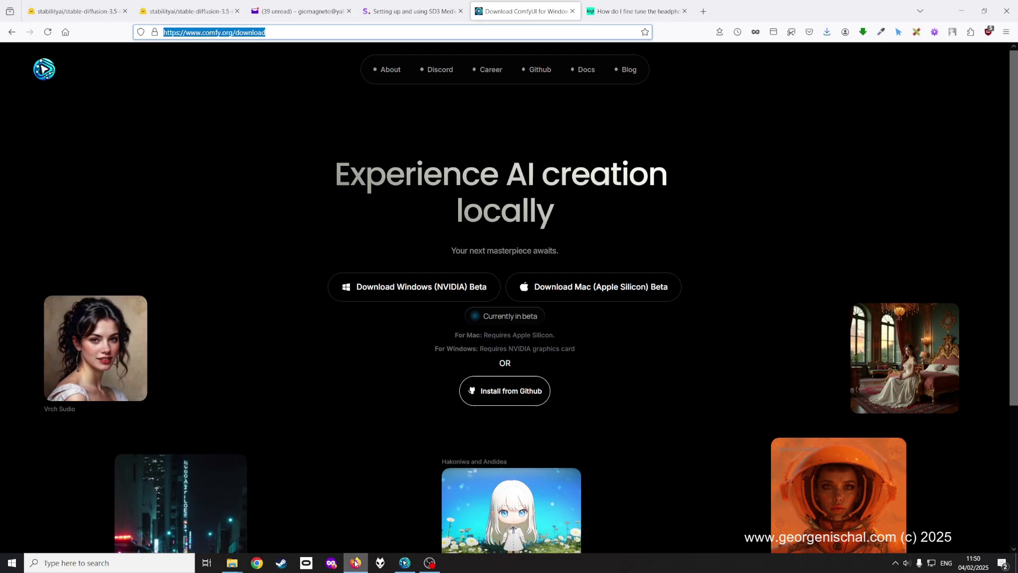
{"action": "left_click", "coordinate": [206, 18]}
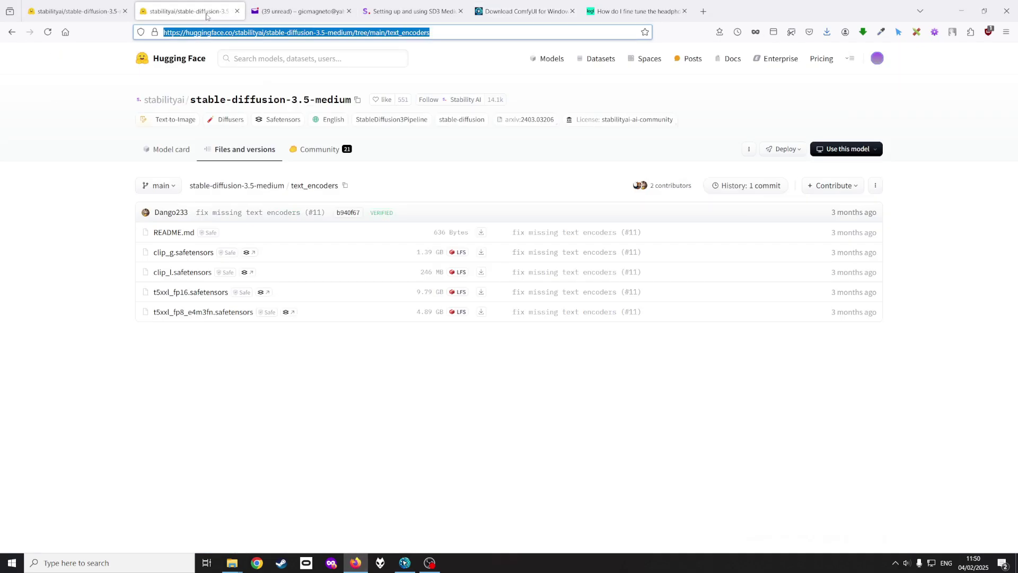
{"action": "left_click", "coordinate": [75, 16]}
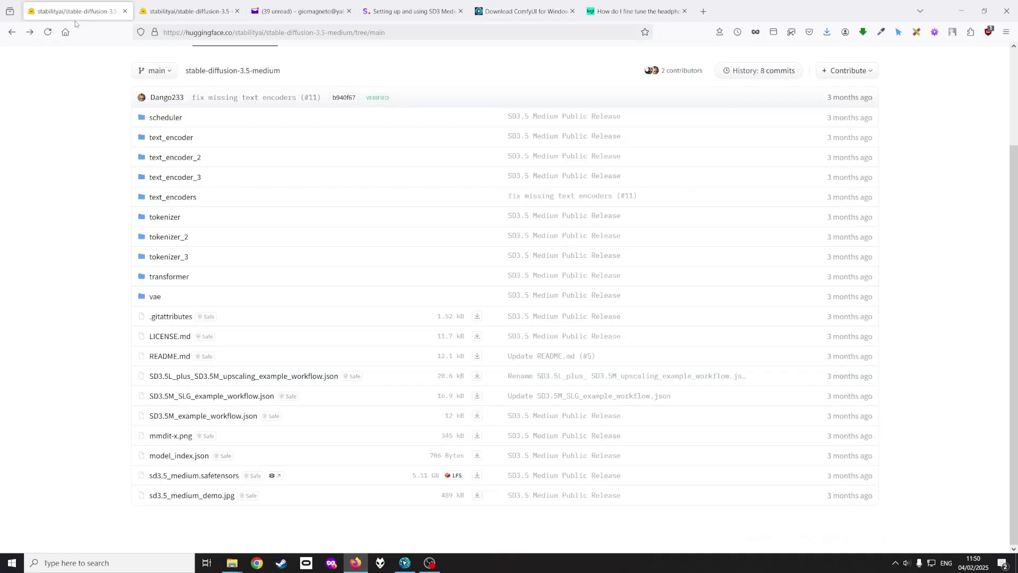
{"action": "scroll", "coordinate": [461, 187], "scroll_direction": "up", "scroll_amount": 2}
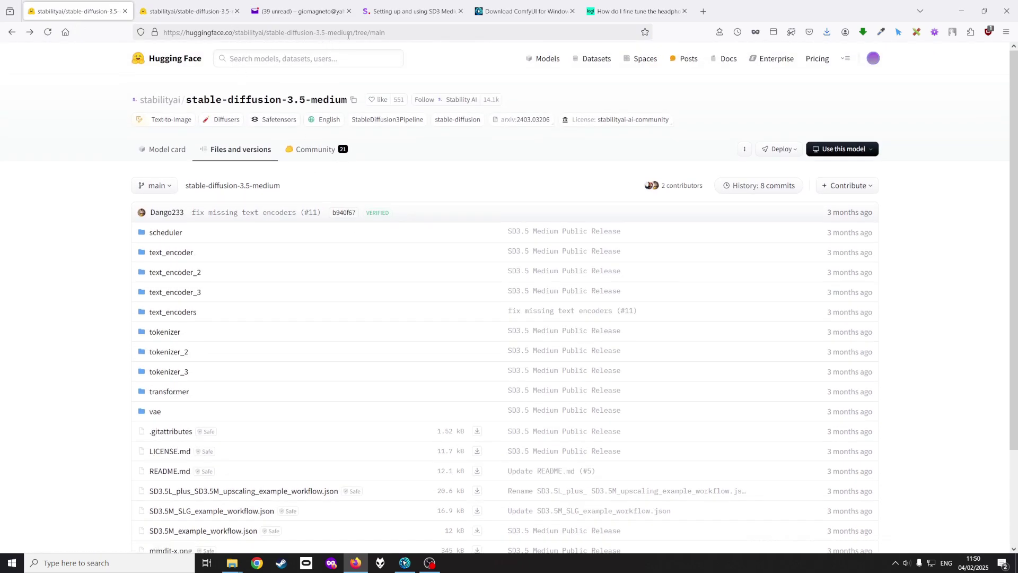
{"action": "scroll", "coordinate": [295, 331], "scroll_direction": "down", "scroll_amount": 2}
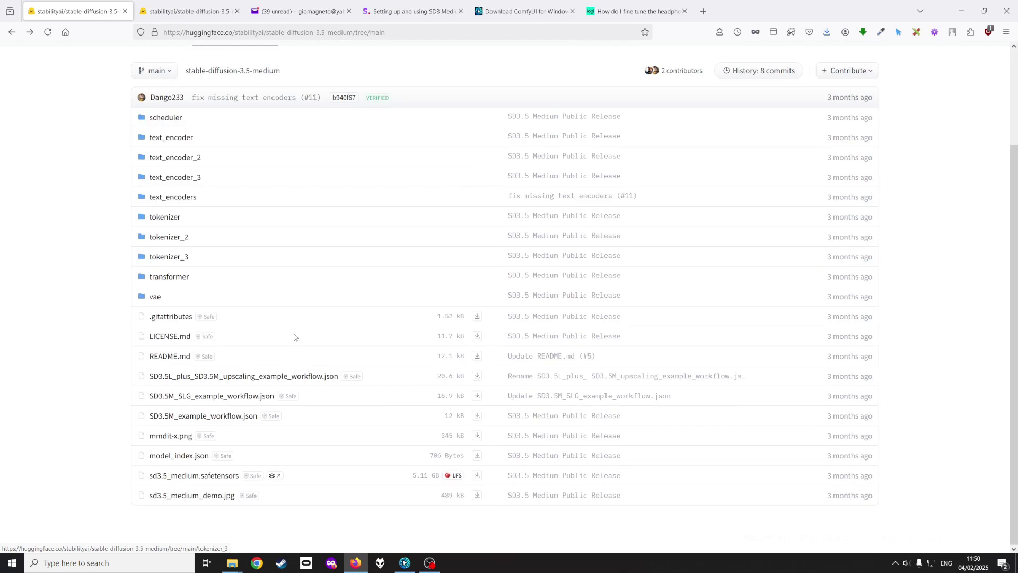
{"action": "left_click", "coordinate": [168, 139]}
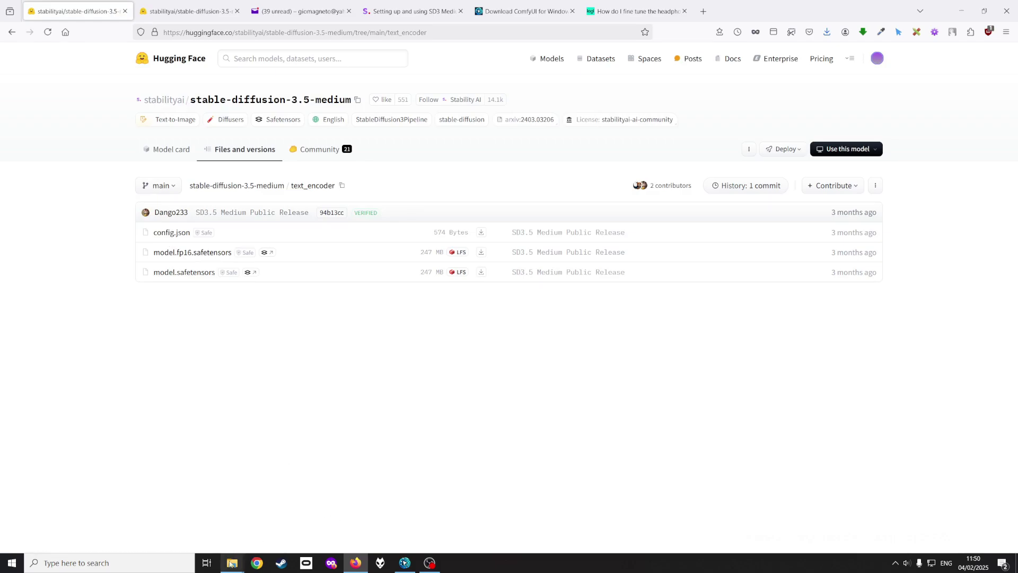
Check the safetensors files in comfy_ui's models\clip folder, then minimize File Explorer.
{"action": "mouse_move", "coordinate": [232, 562]}
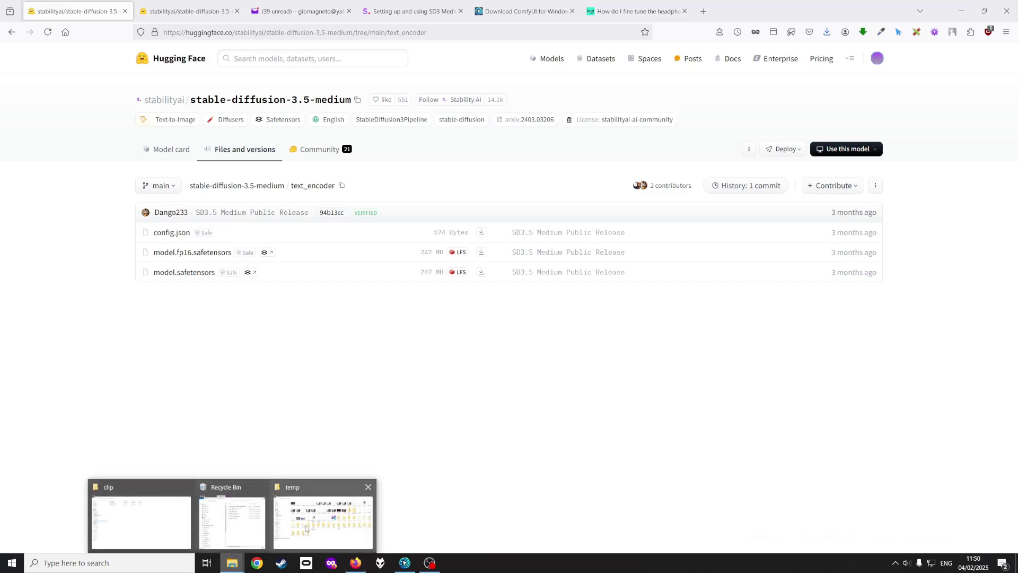
{"action": "left_click", "coordinate": [159, 520]}
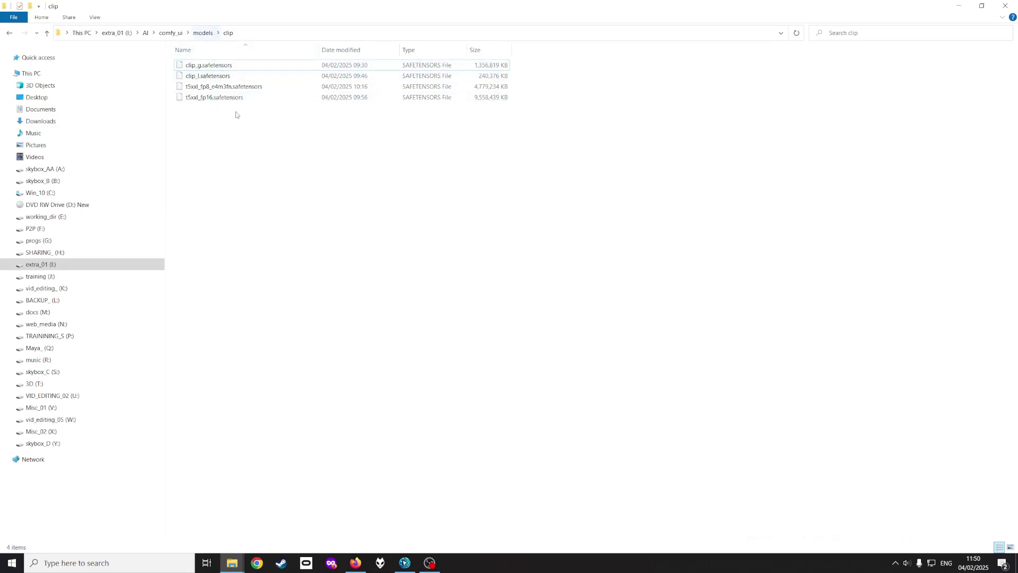
{"action": "left_click", "coordinate": [170, 33]}
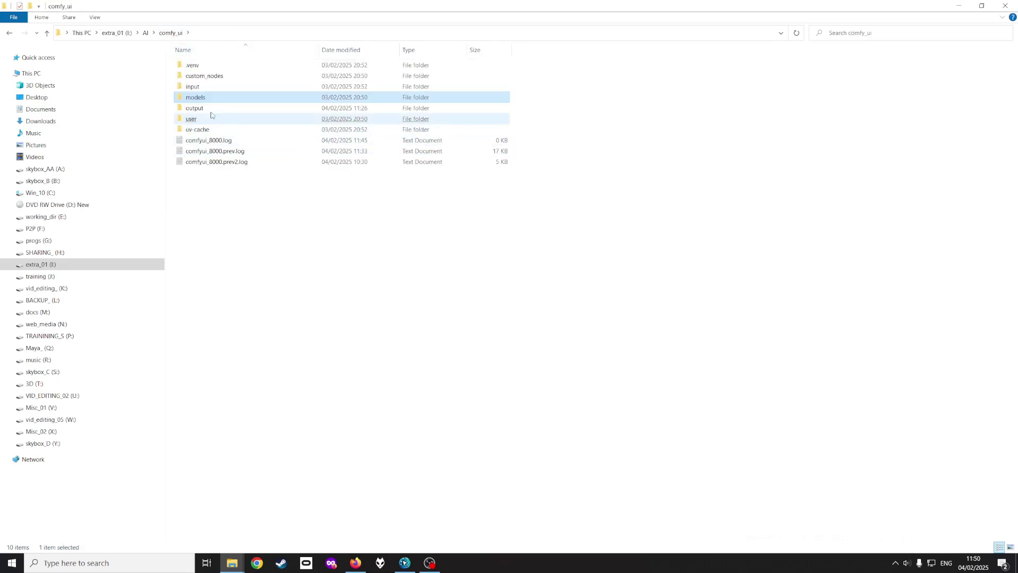
{"action": "double_click", "coordinate": [200, 99]}
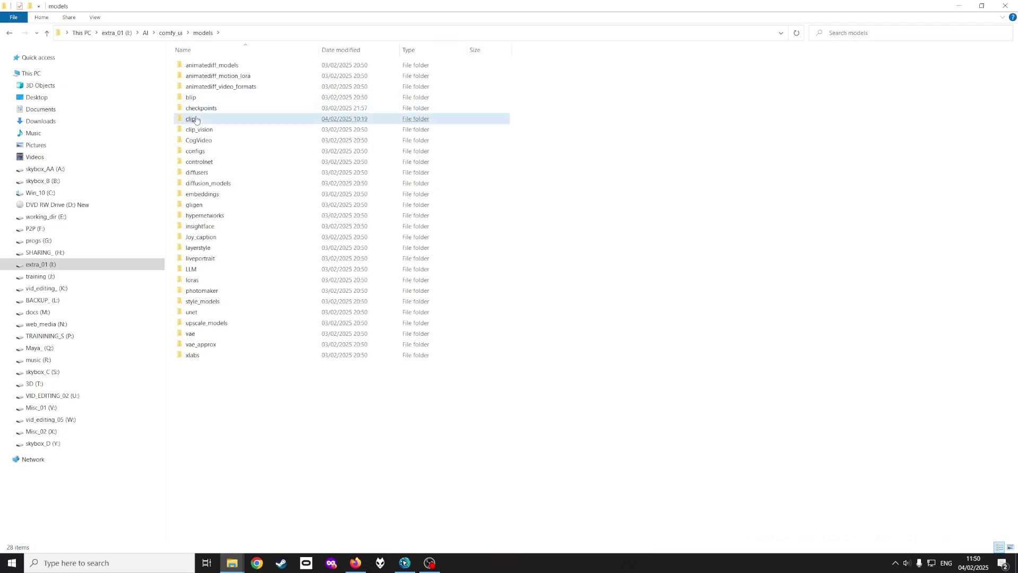
{"action": "double_click", "coordinate": [200, 119]}
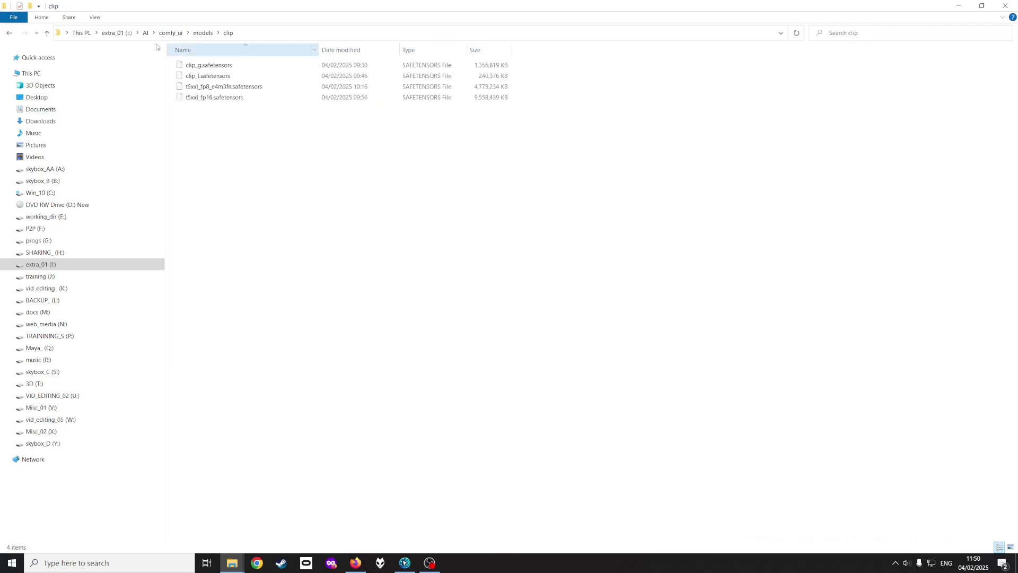
{"action": "left_click", "coordinate": [959, 6]}
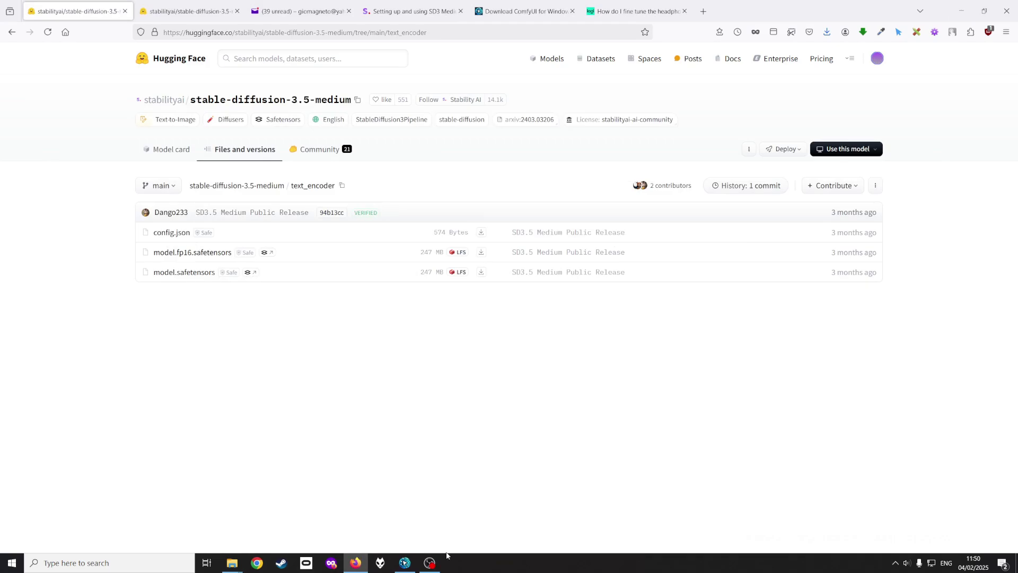
Queue with sd3.5_medium.safetensors, dismiss the invalid-clip error, and return to Firefox.
{"action": "left_click", "coordinate": [403, 562]}
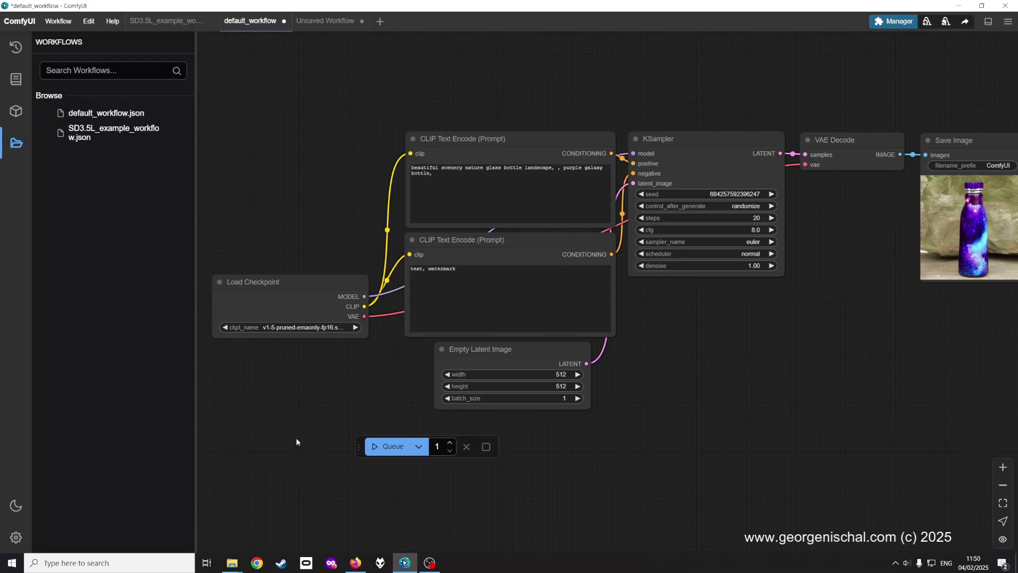
{"action": "left_click", "coordinate": [291, 327]}
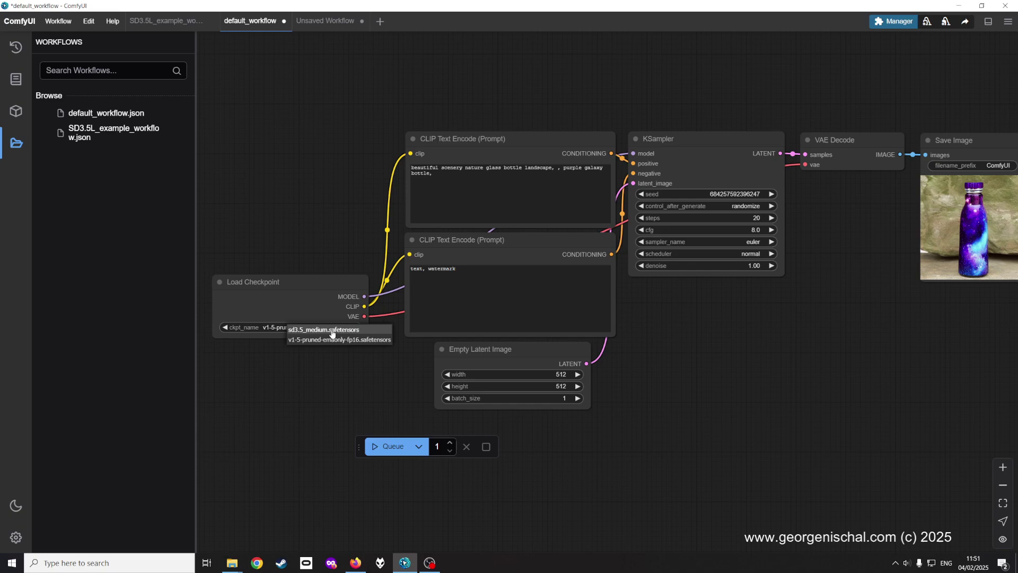
{"action": "left_click", "coordinate": [332, 330]}
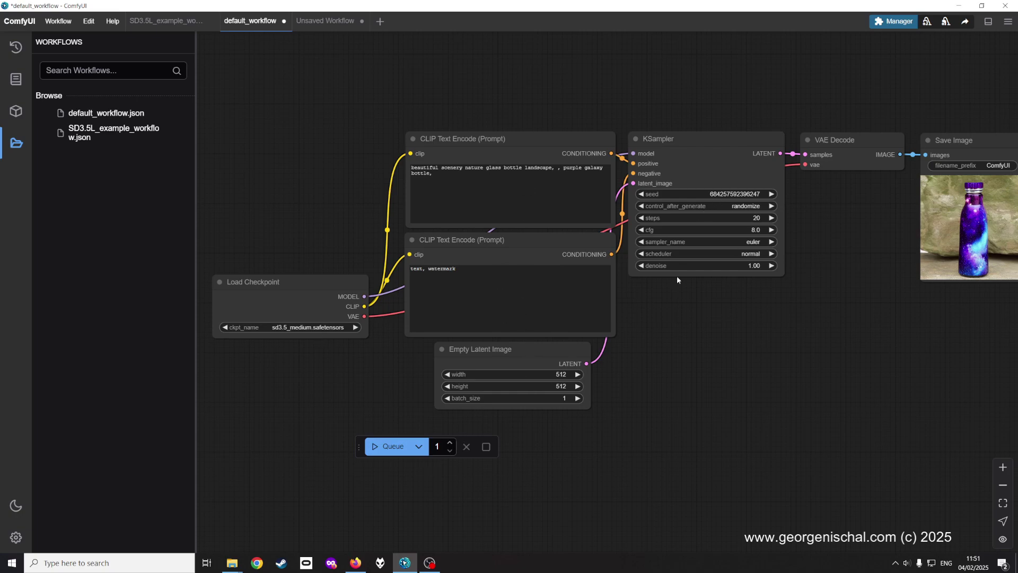
{"action": "left_click", "coordinate": [389, 447]}
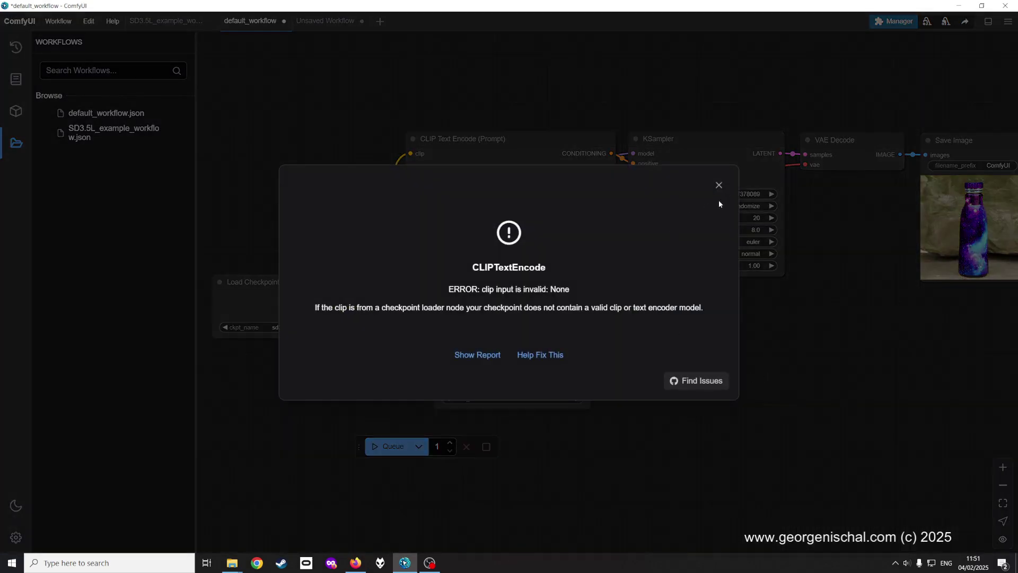
{"action": "left_click", "coordinate": [719, 185]}
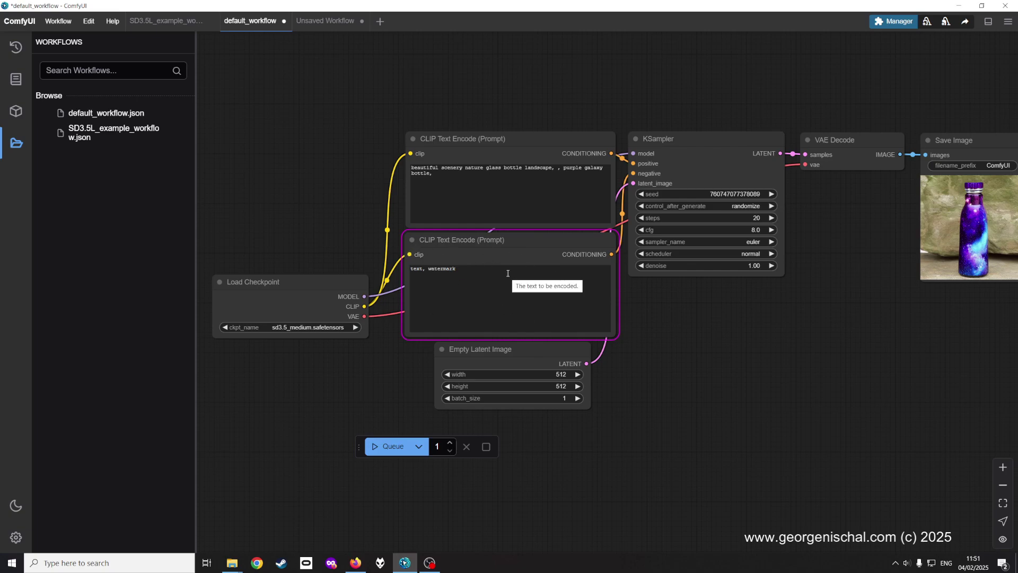
{"action": "left_click", "coordinate": [355, 562]}
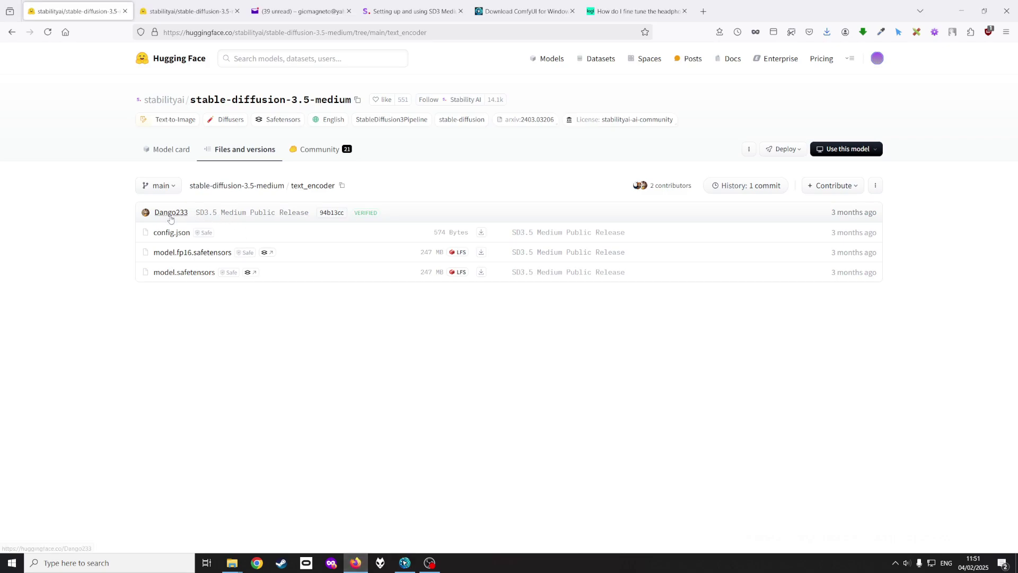
Browse the text_encoders and text_encoder listings back to the repository root, then return to ComfyUI.
{"action": "left_click", "coordinate": [192, 32]}
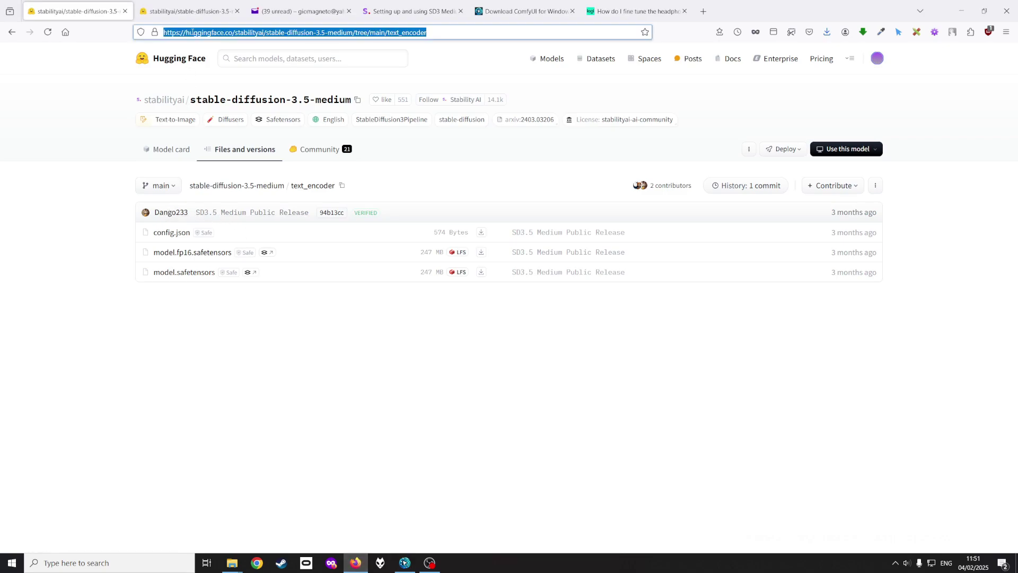
{"action": "left_click", "coordinate": [183, 8]}
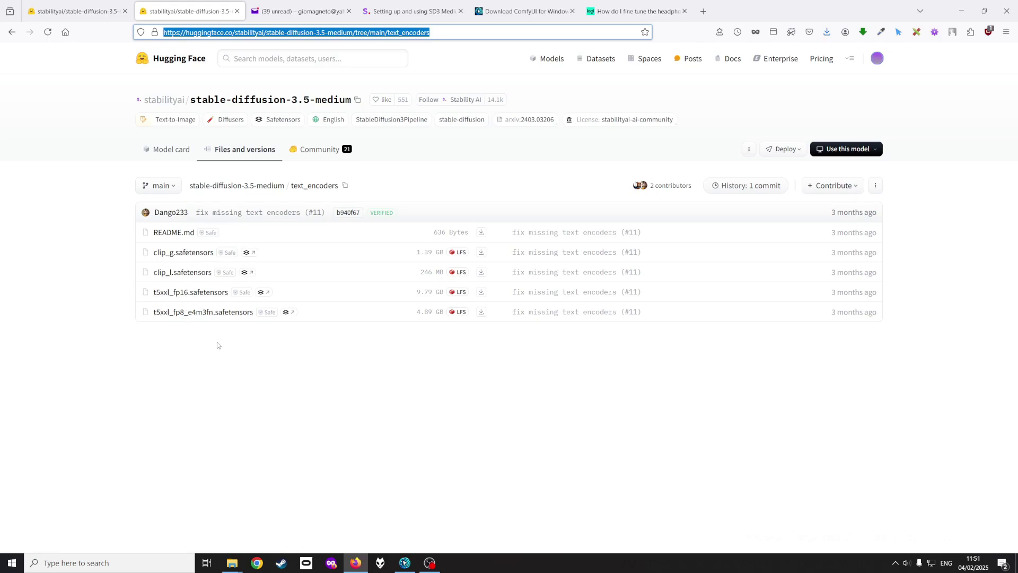
{"action": "left_click", "coordinate": [76, 14]}
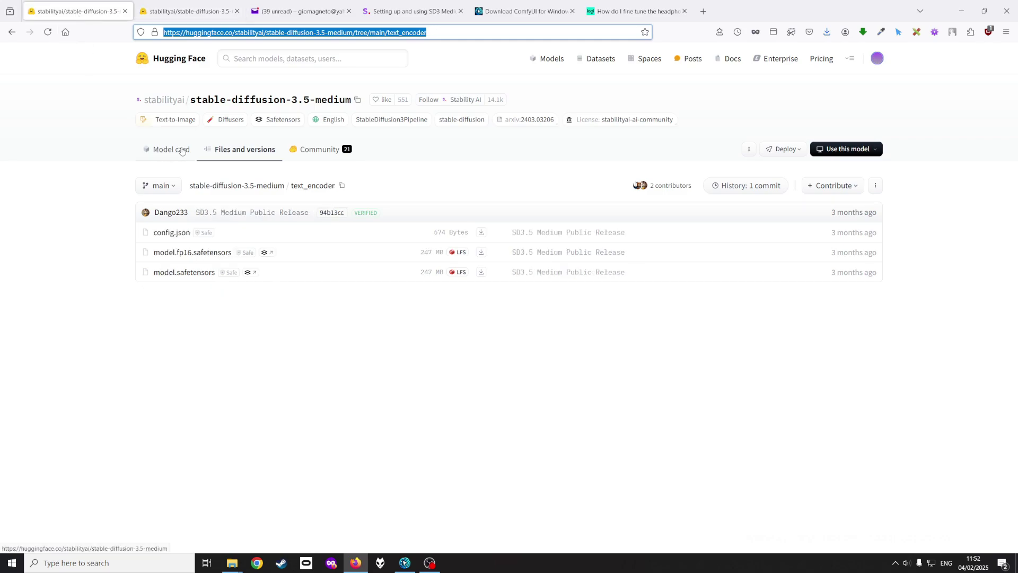
{"action": "left_click", "coordinate": [12, 31]}
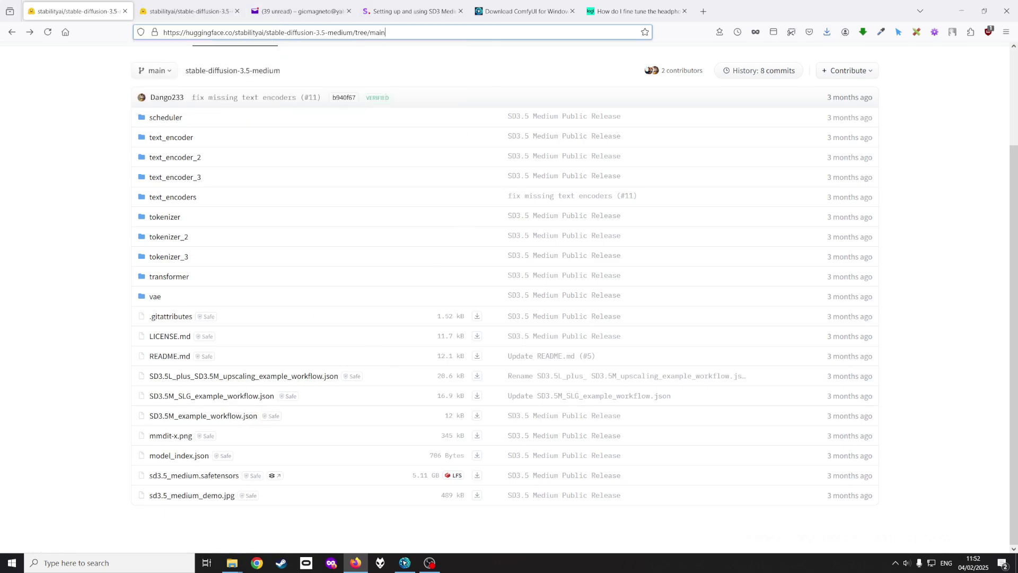
{"action": "left_click", "coordinate": [405, 563]}
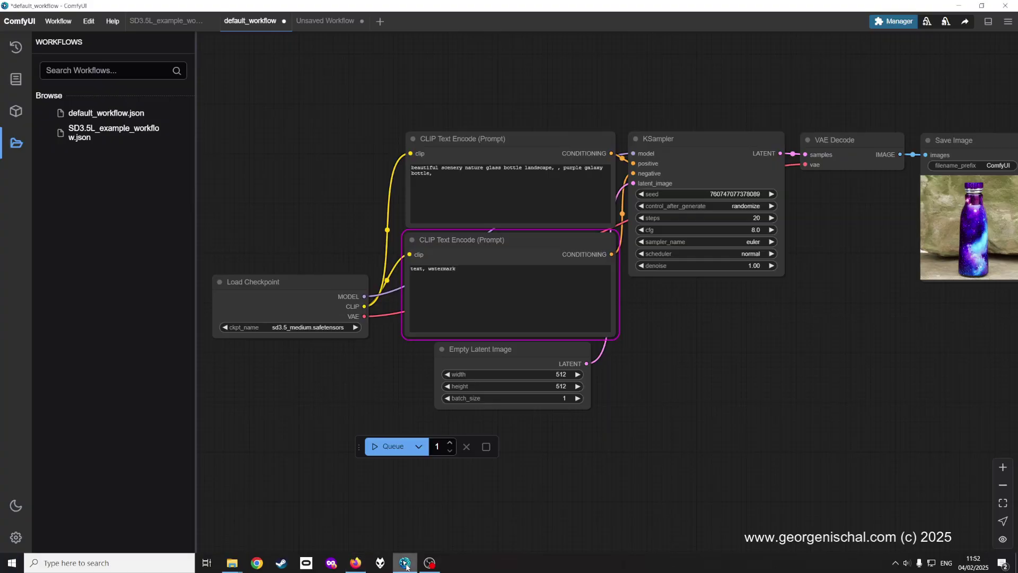
Open a blank workflow tab, cancel the Open file picker, and close that tab.
{"action": "left_click", "coordinate": [381, 22]}
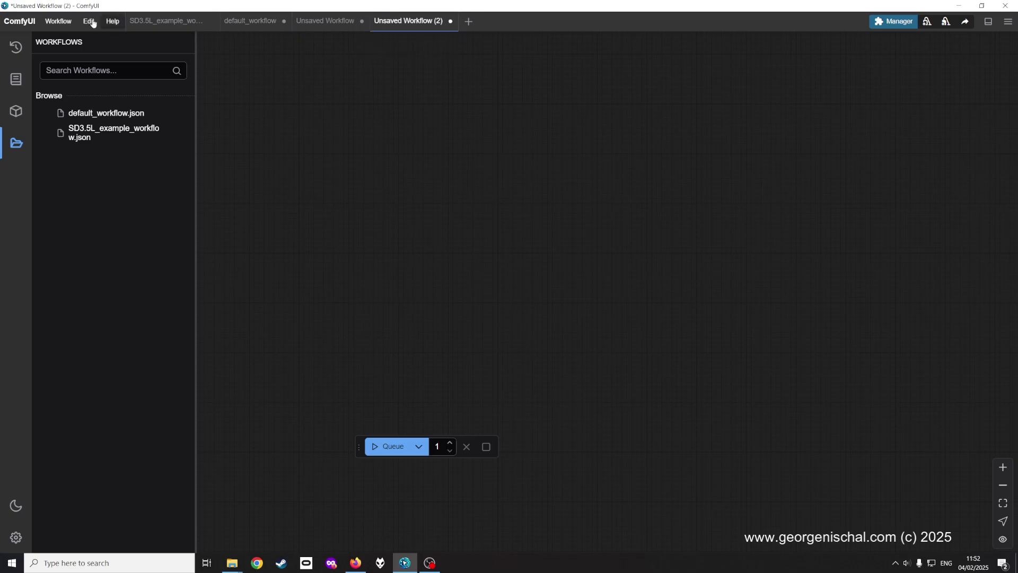
{"action": "left_click", "coordinate": [57, 21]}
{"action": "left_click", "coordinate": [78, 59]}
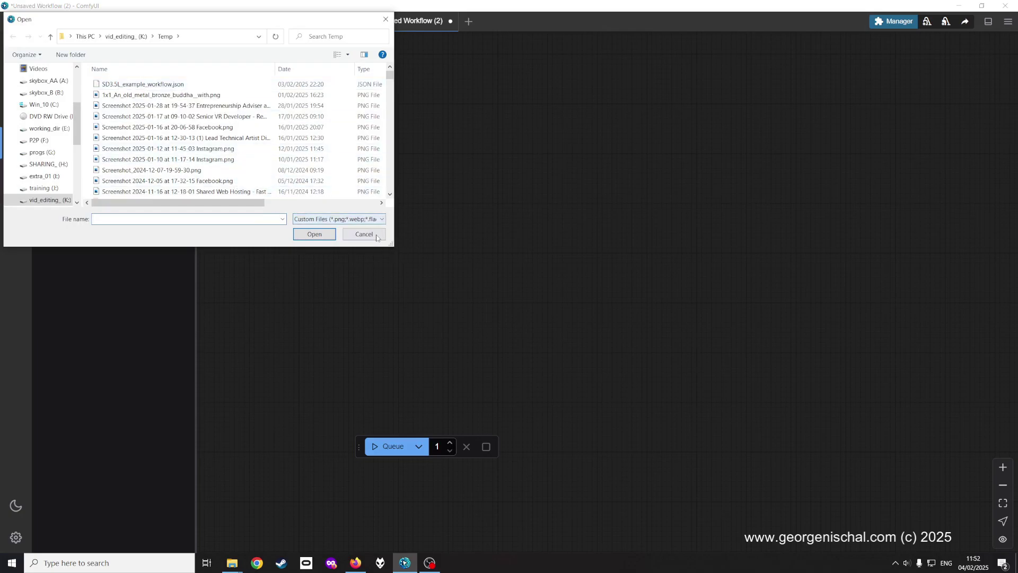
{"action": "left_click", "coordinate": [365, 235]}
{"action": "left_click", "coordinate": [450, 21]}
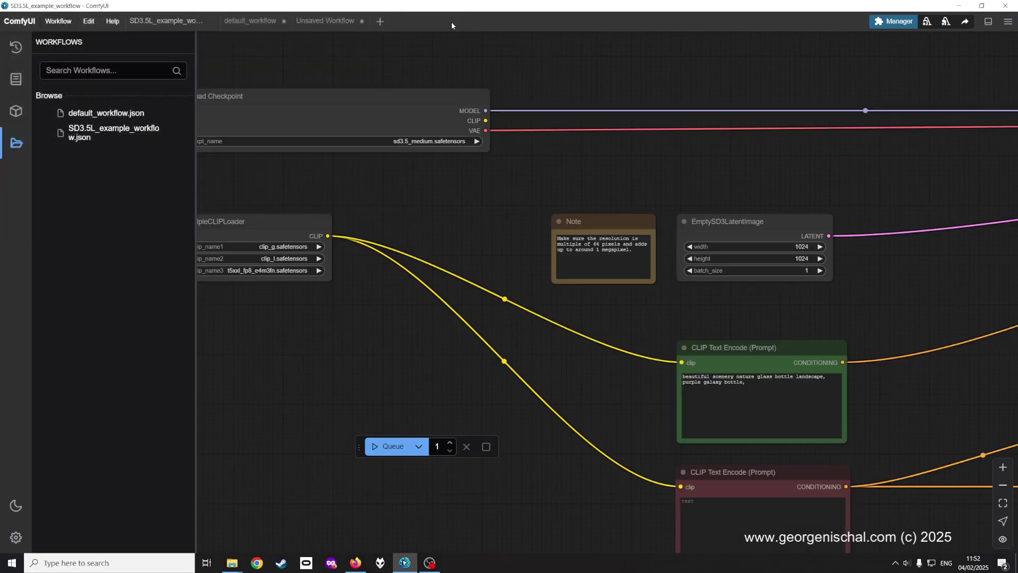
Review the SD3.5L example's three clip dropdowns and keep sd3.5_medium.safetensors as checkpoint.
{"action": "left_click_drag", "start_coordinate": [318, 262], "coordinate": [593, 318]}
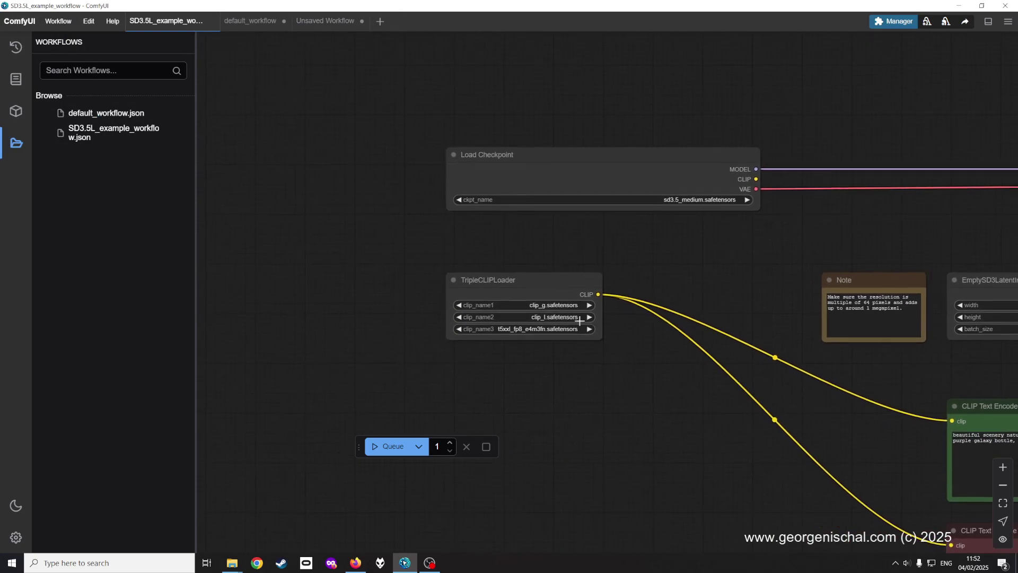
{"action": "scroll", "coordinate": [396, 284], "scroll_direction": "up", "scroll_amount": 1}
{"action": "left_click_drag", "start_coordinate": [397, 285], "coordinate": [330, 277]}
{"action": "scroll", "coordinate": [331, 276], "scroll_direction": "down", "scroll_amount": 1}
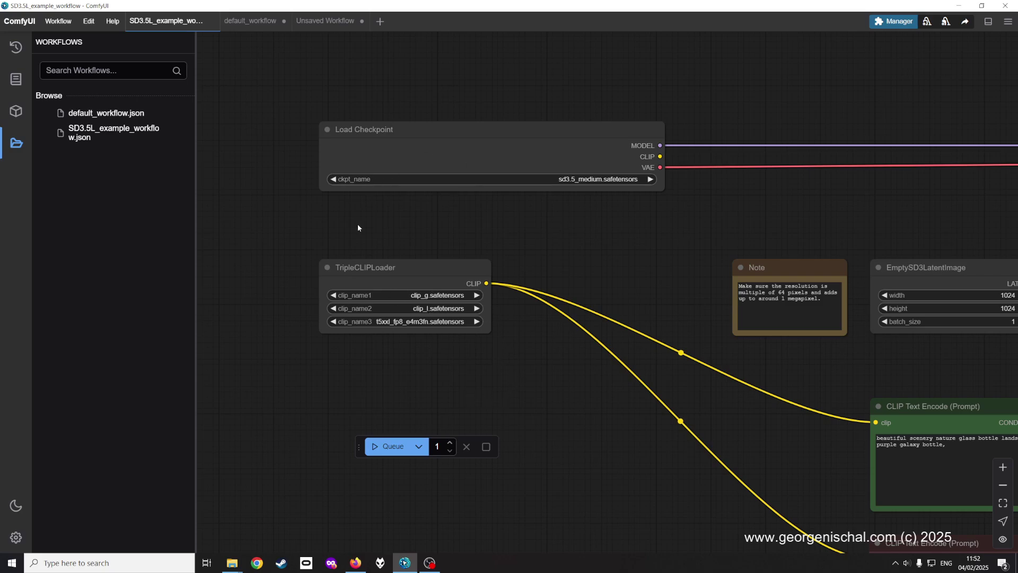
{"action": "left_click_drag", "start_coordinate": [512, 227], "coordinate": [472, 228]}
{"action": "left_click", "coordinate": [411, 296]}
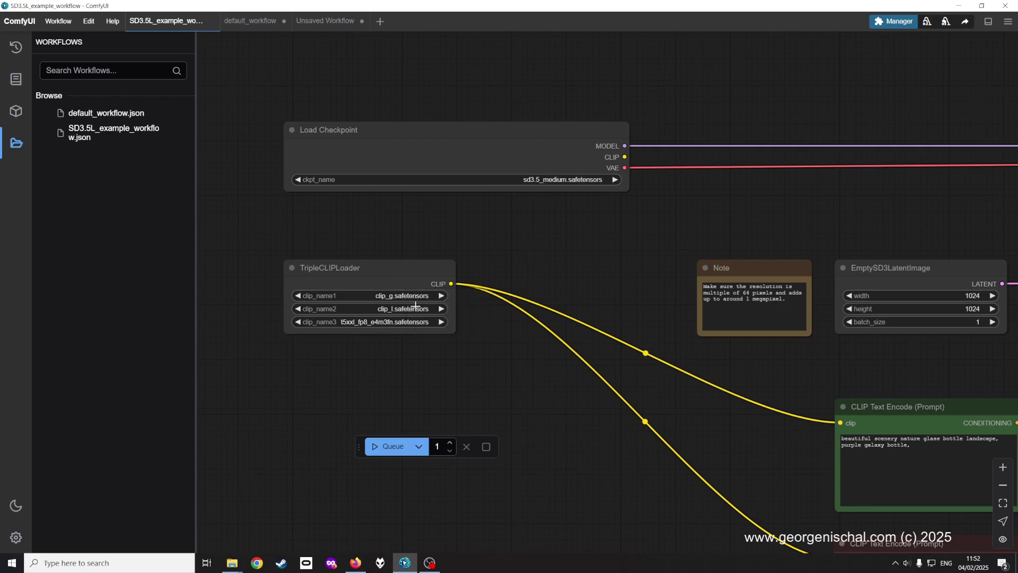
{"action": "left_click", "coordinate": [415, 309]}
{"action": "left_click", "coordinate": [407, 322]}
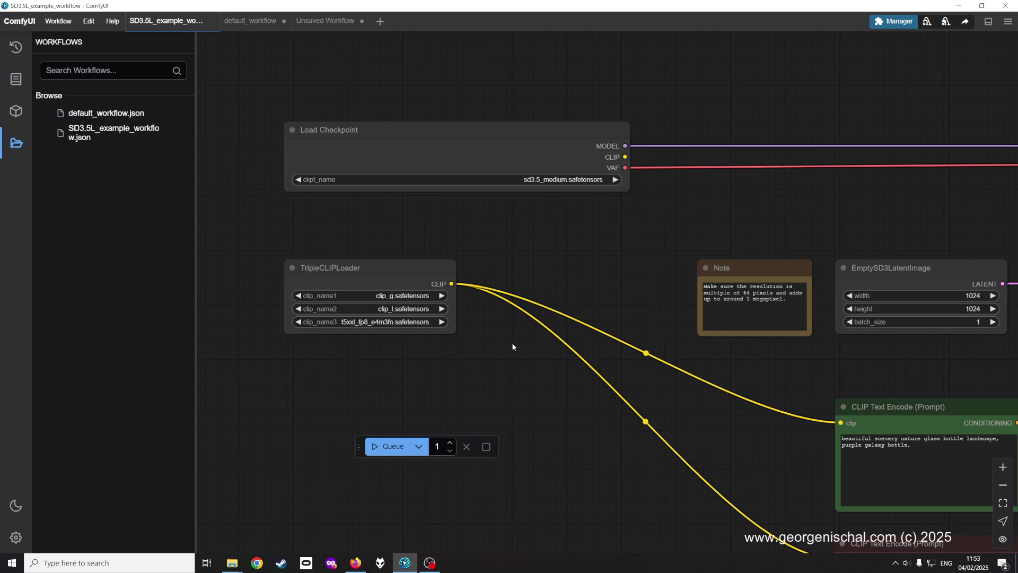
{"action": "left_click", "coordinate": [574, 180]}
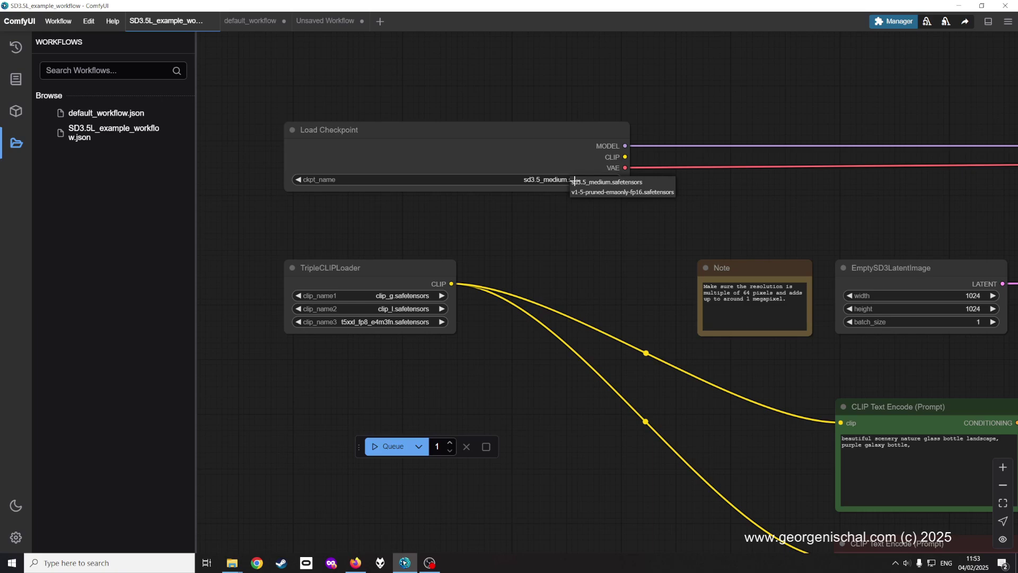
{"action": "left_click", "coordinate": [608, 182]}
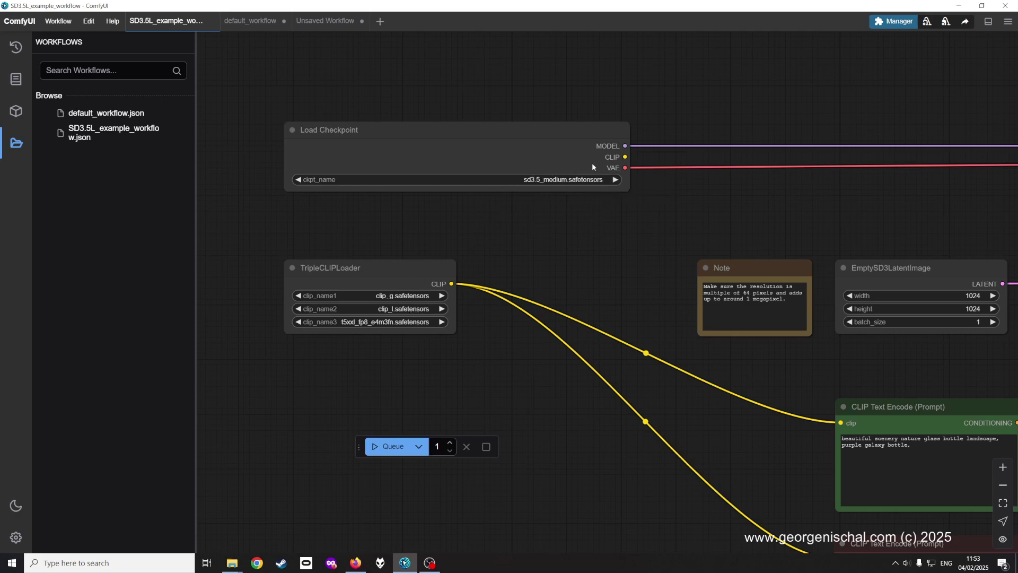
Load SD3.5L_example_workflow.json into the unsaved workflow tab and queue it.
{"action": "left_click", "coordinate": [318, 24]}
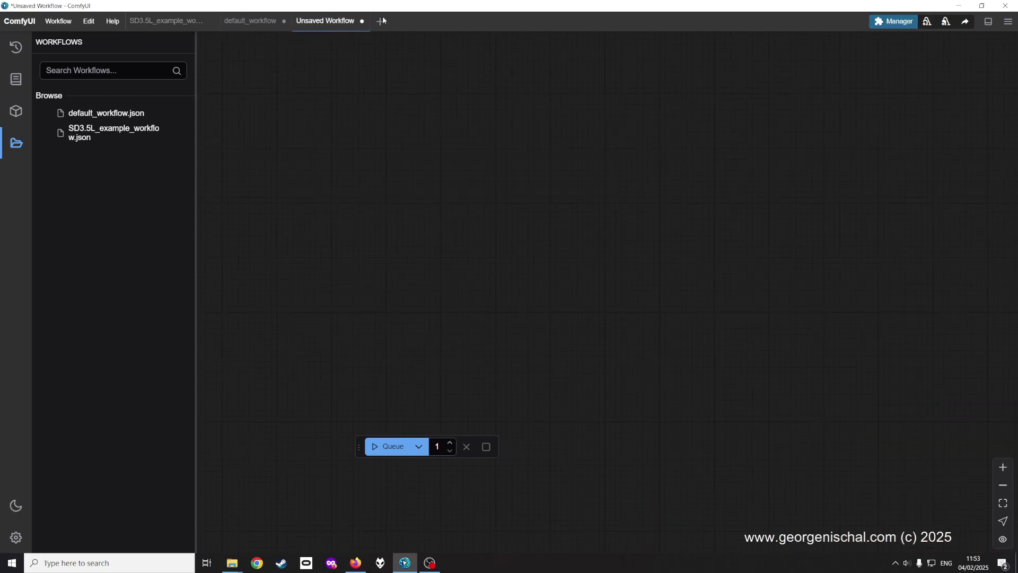
{"action": "left_click", "coordinate": [54, 22]}
{"action": "left_click", "coordinate": [64, 55]}
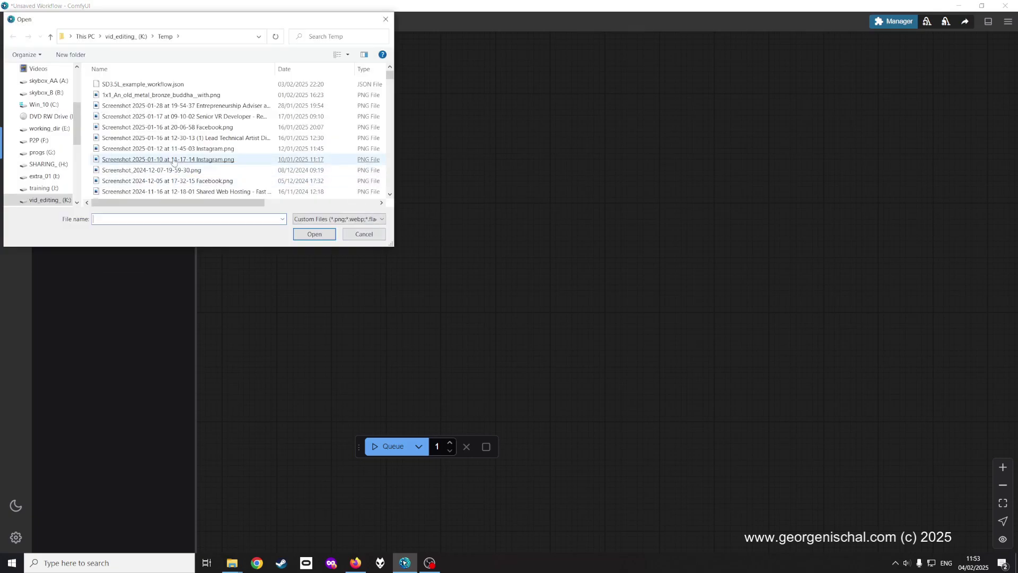
{"action": "double_click", "coordinate": [138, 93]}
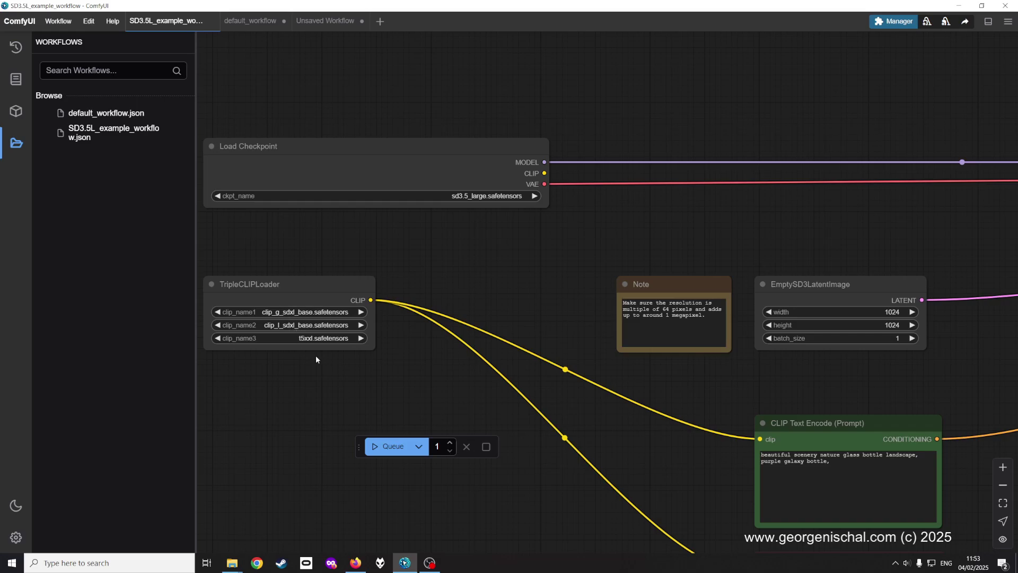
{"action": "scroll", "coordinate": [553, 325], "scroll_direction": "right", "scroll_amount": 4}
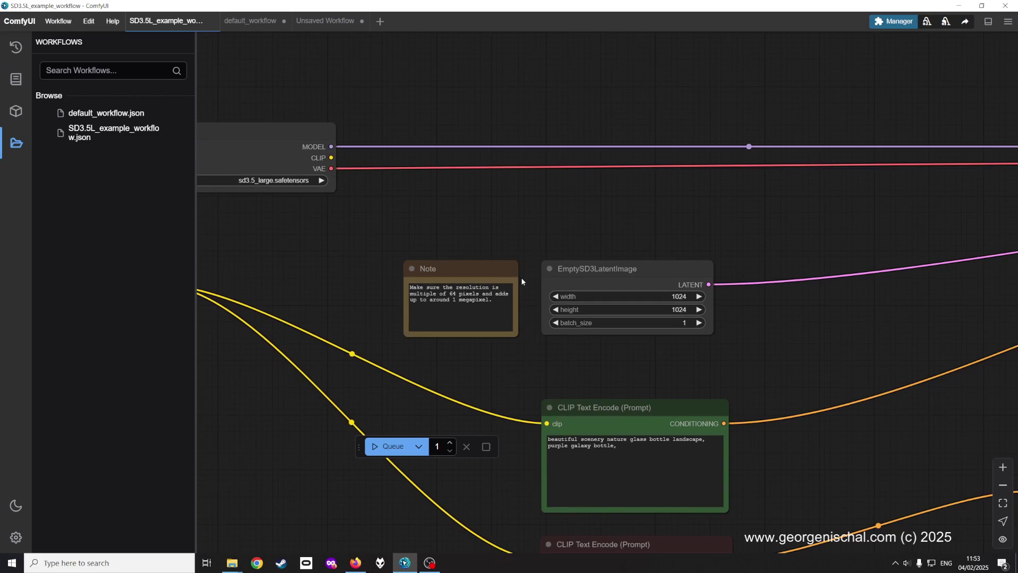
{"action": "scroll", "coordinate": [521, 278], "scroll_direction": "down", "scroll_amount": 6}
{"action": "scroll", "coordinate": [498, 305], "scroll_direction": "right", "scroll_amount": 3}
{"action": "left_click", "coordinate": [389, 446]}
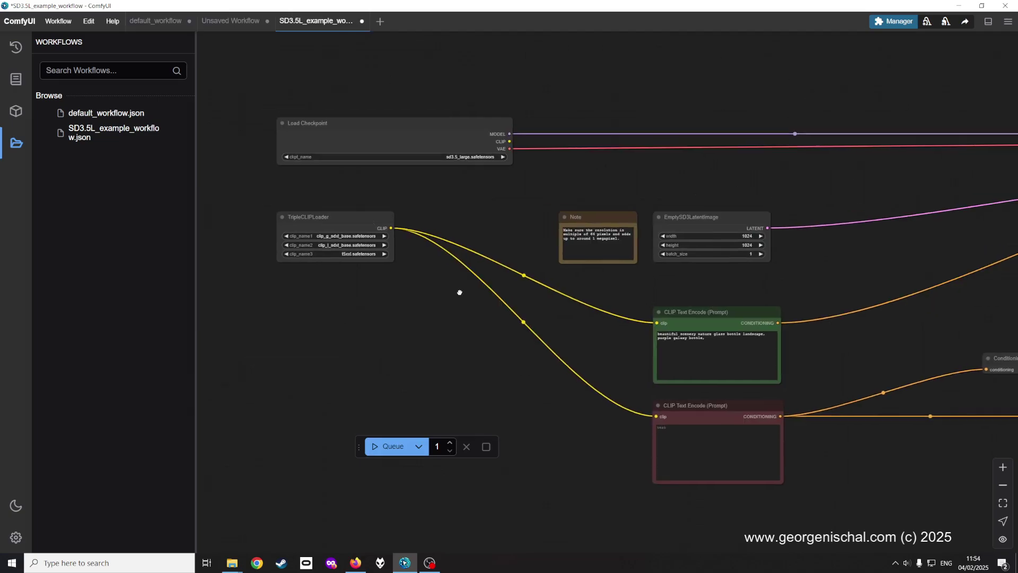
Set the Load Checkpoint ckpt_name to sd3.5_medium.safetensors.
{"action": "scroll", "coordinate": [452, 197], "scroll_direction": "up", "scroll_amount": 3}
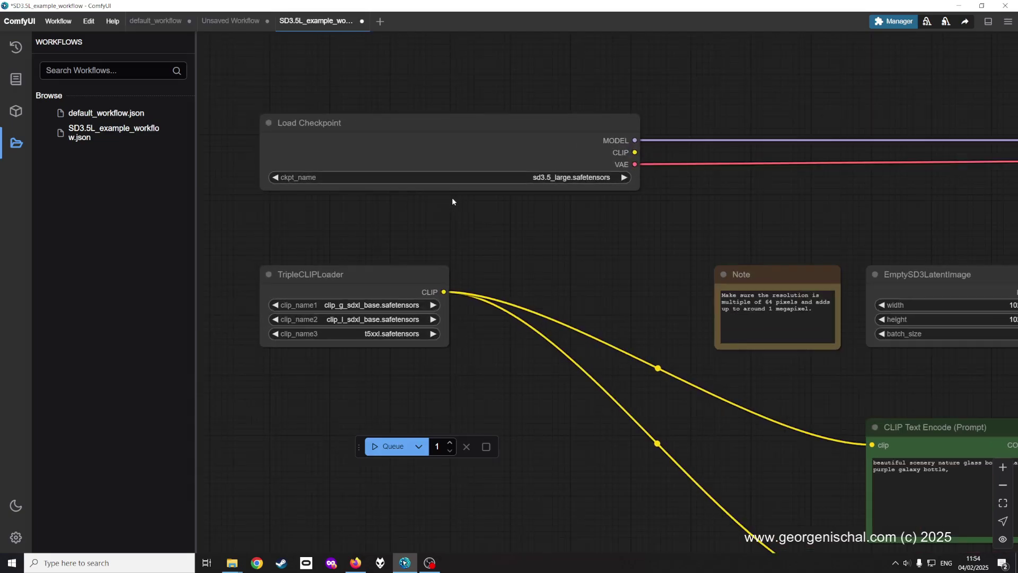
{"action": "left_click", "coordinate": [538, 192]}
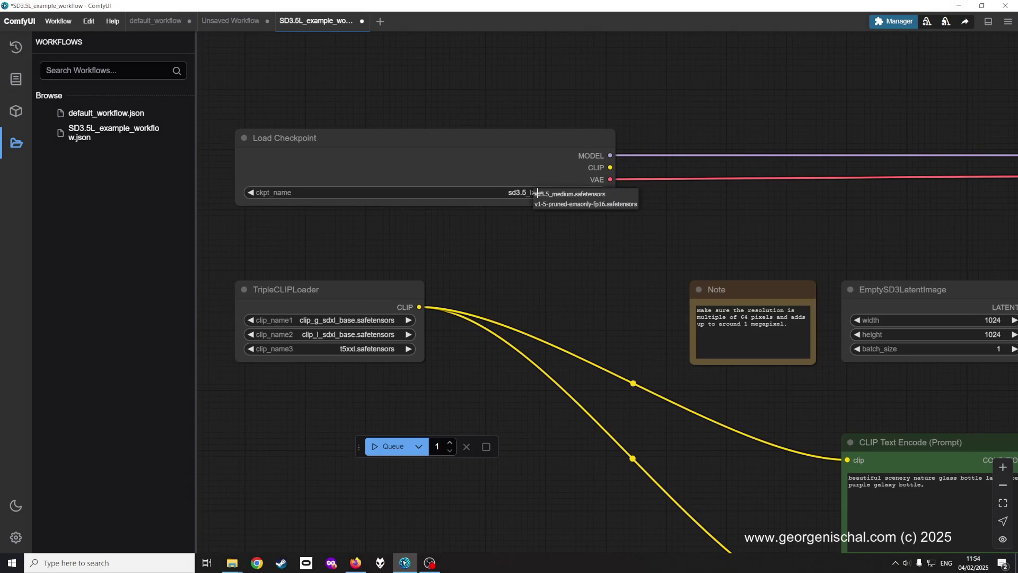
{"action": "left_click", "coordinate": [577, 200]}
Set the TripleCLIPLoader clips to clip_g, clip_l and t5xxl_fp8_e4m3fn.safetensors.
{"action": "scroll", "coordinate": [312, 363], "scroll_direction": "up", "scroll_amount": 2}
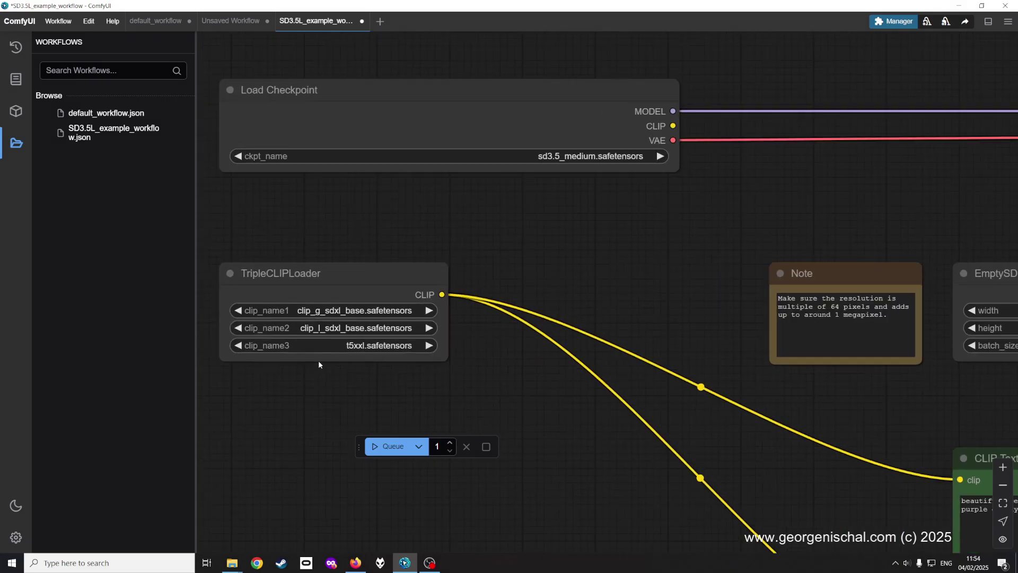
{"action": "left_click", "coordinate": [344, 309]}
{"action": "left_click", "coordinate": [366, 310]}
{"action": "left_click", "coordinate": [367, 327]}
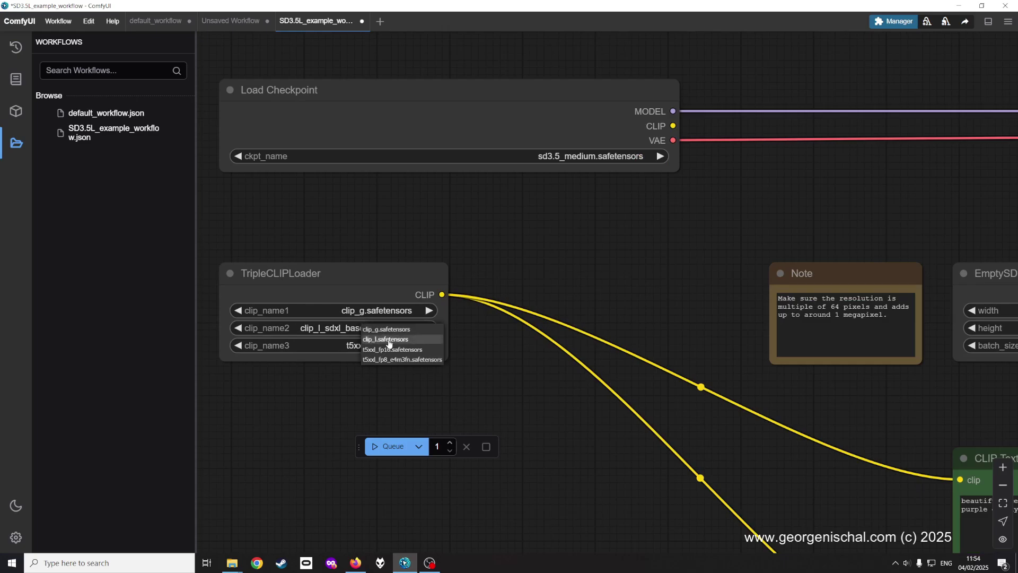
{"action": "left_click", "coordinate": [387, 338]}
{"action": "left_click", "coordinate": [378, 346]}
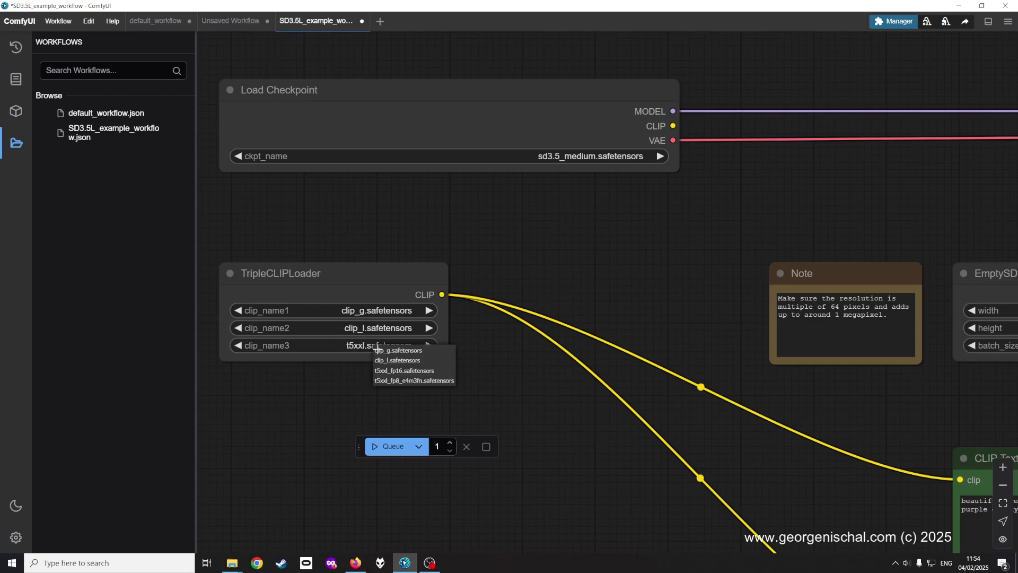
{"action": "left_click", "coordinate": [432, 379]}
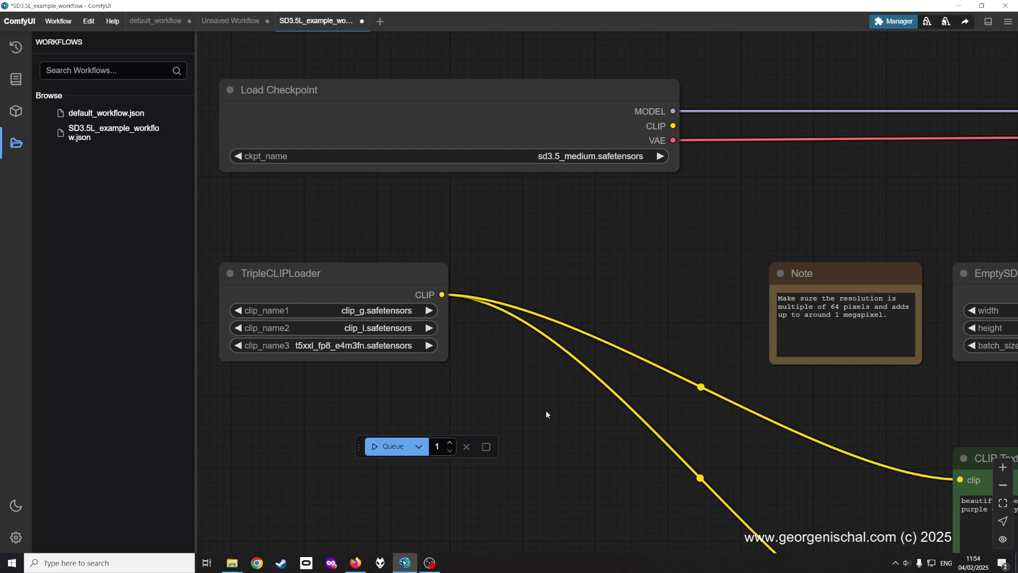
{"action": "scroll", "coordinate": [545, 409], "scroll_direction": "down", "scroll_amount": 8}
Queue the corrected workflow and centre the KSampler and Preview Image nodes to watch it finish.
{"action": "scroll", "coordinate": [452, 310], "scroll_direction": "down", "scroll_amount": 3}
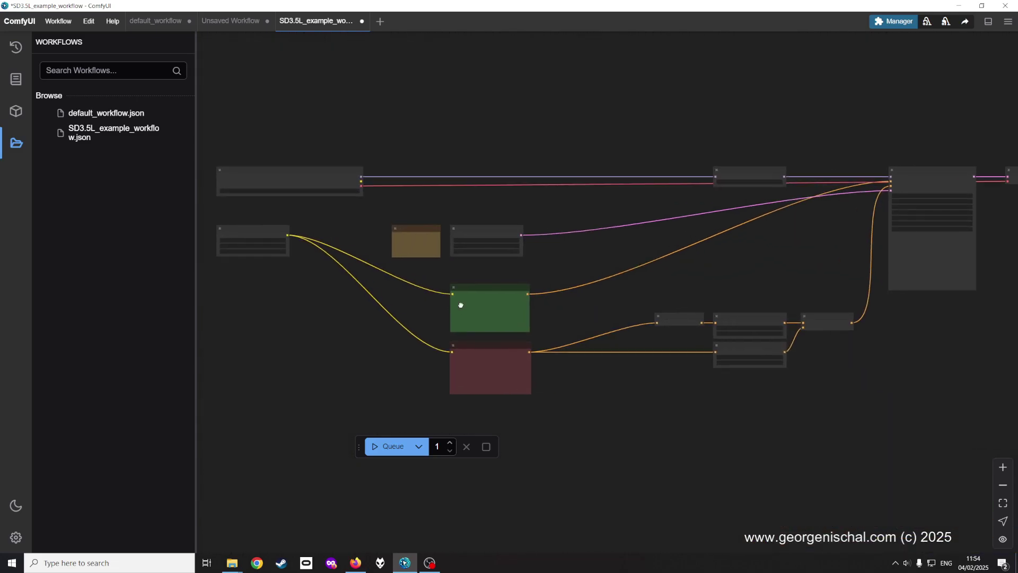
{"action": "left_click", "coordinate": [392, 447]}
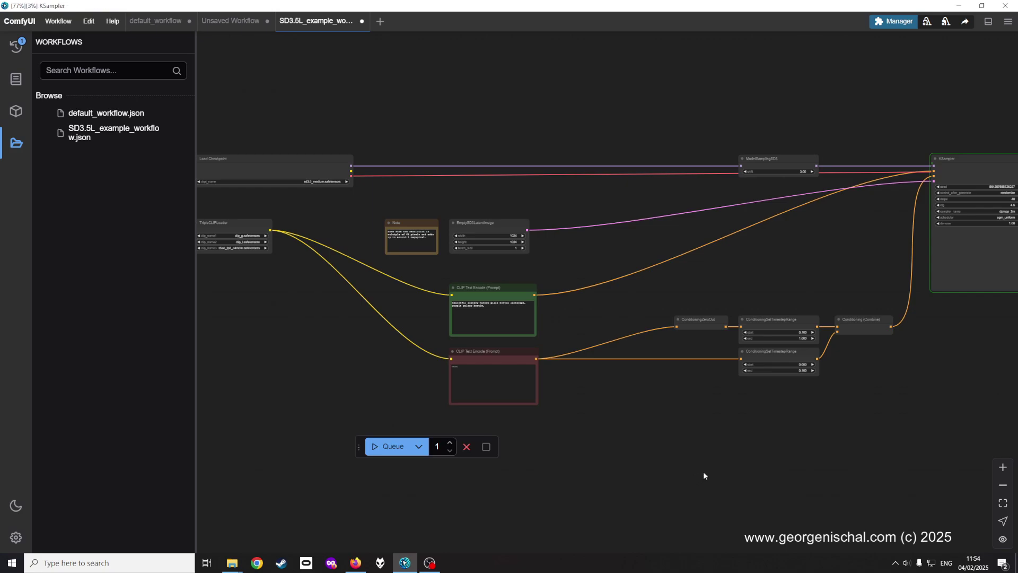
{"action": "scroll", "coordinate": [622, 452], "scroll_direction": "right", "scroll_amount": 10}
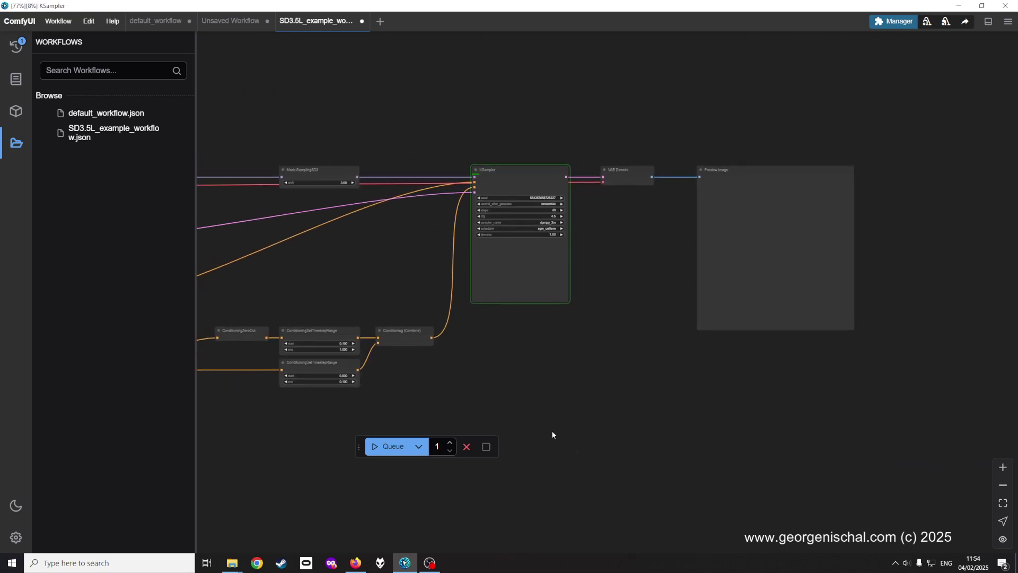
{"action": "scroll", "coordinate": [520, 343], "scroll_direction": "up", "scroll_amount": 2}
{"action": "left_click_drag", "start_coordinate": [521, 343], "coordinate": [541, 425]}
{"action": "scroll", "coordinate": [542, 428], "scroll_direction": "up", "scroll_amount": 1}
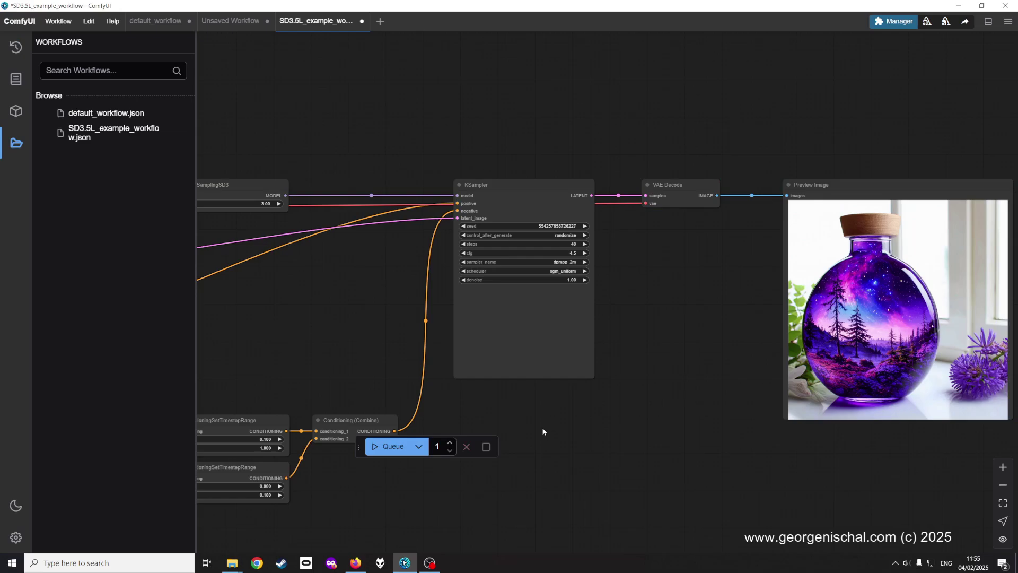
{"action": "left_click_drag", "start_coordinate": [750, 379], "coordinate": [616, 413]}
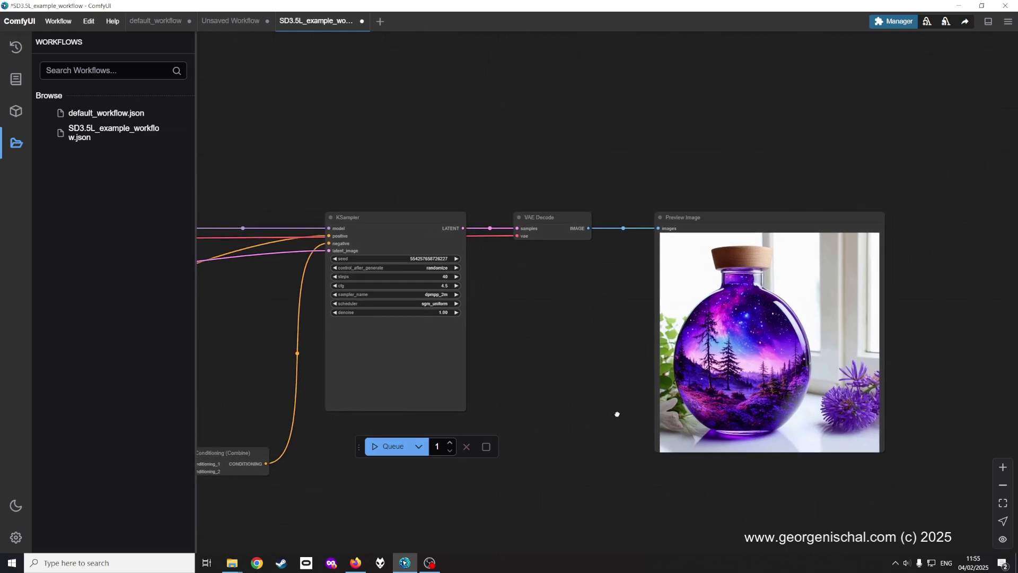
{"action": "mouse_move", "coordinate": [269, 378]}
{"action": "left_mouse_down"}
{"action": "mouse_move", "coordinate": [465, 338]}
{"action": "mouse_move", "coordinate": [705, 341]}
{"action": "left_mouse_up"}
{"action": "left_click_drag", "start_coordinate": [455, 339], "coordinate": [705, 340]}
{"action": "left_click_drag", "start_coordinate": [447, 318], "coordinate": [706, 318]}
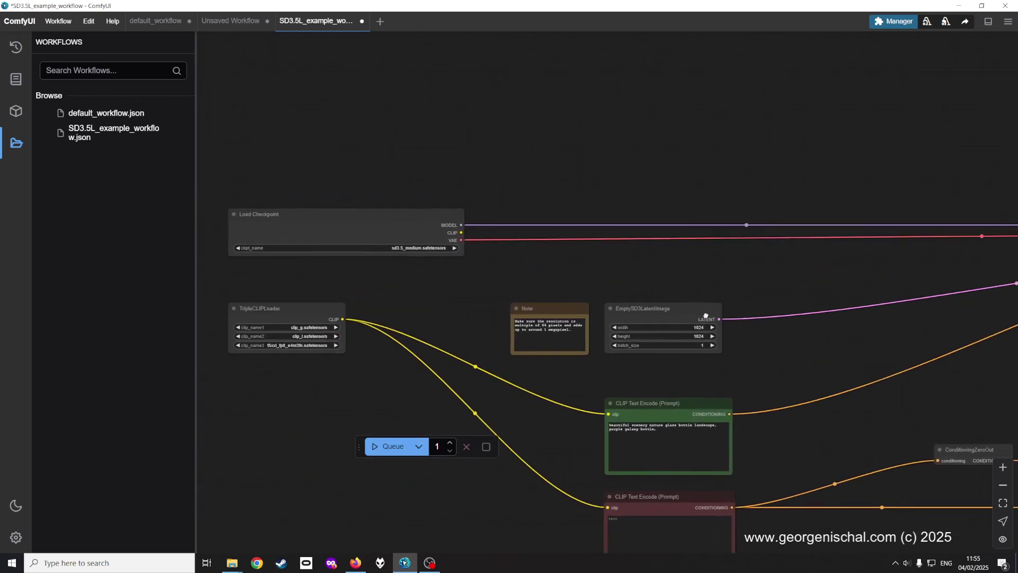
{"action": "mouse_move", "coordinate": [428, 285]}
{"action": "left_mouse_down"}
{"action": "mouse_move", "coordinate": [521, 286]}
{"action": "mouse_move", "coordinate": [490, 248]}
{"action": "left_mouse_up"}
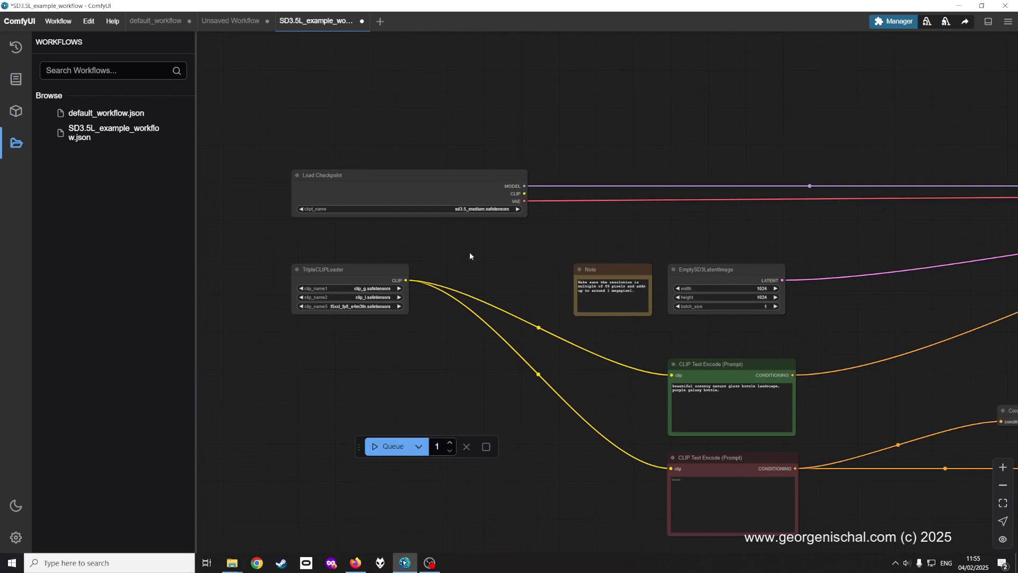